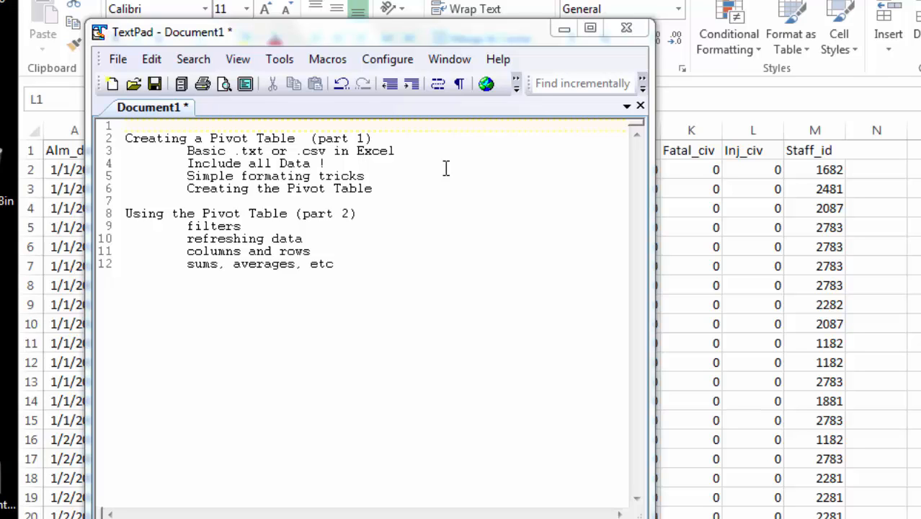
Step: Minimize the TextPad notes and review the worksheet's column headers from Alm_date to Inci_type in Excel
{"action": "left_click", "coordinate": [563, 29]}
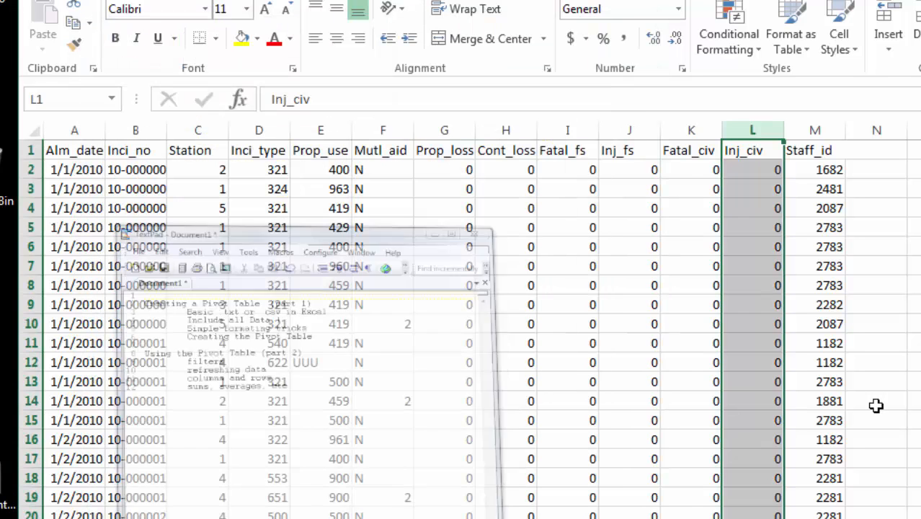
{"action": "left_click", "coordinate": [85, 171]}
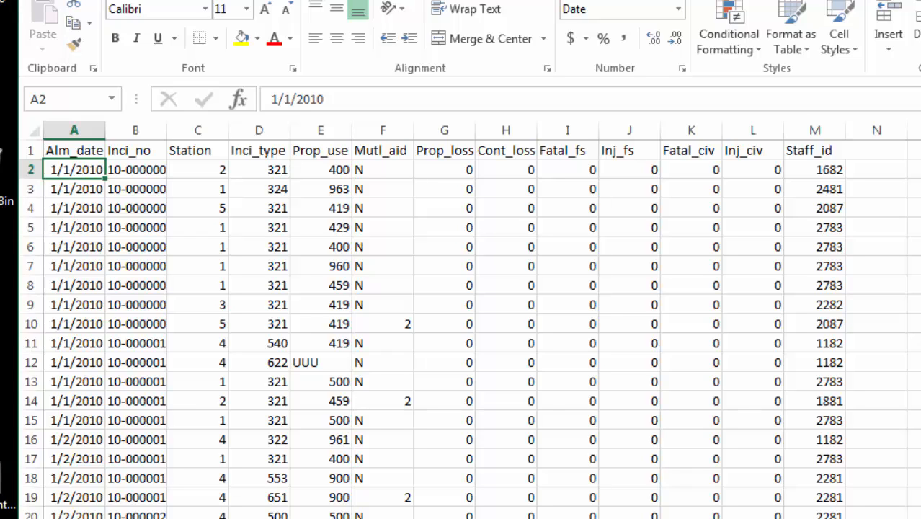
{"action": "left_click", "coordinate": [69, 151]}
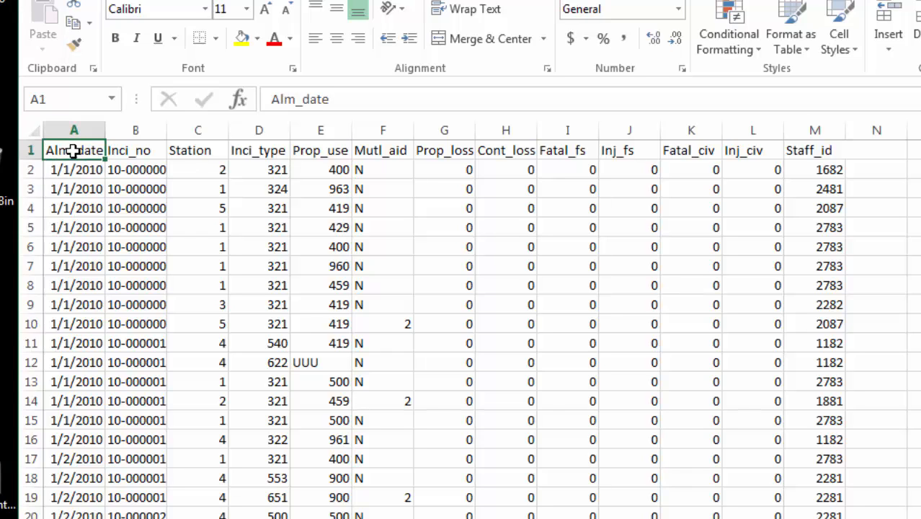
{"action": "left_click", "coordinate": [136, 150]}
{"action": "left_click", "coordinate": [189, 151]}
{"action": "left_click", "coordinate": [260, 152]}
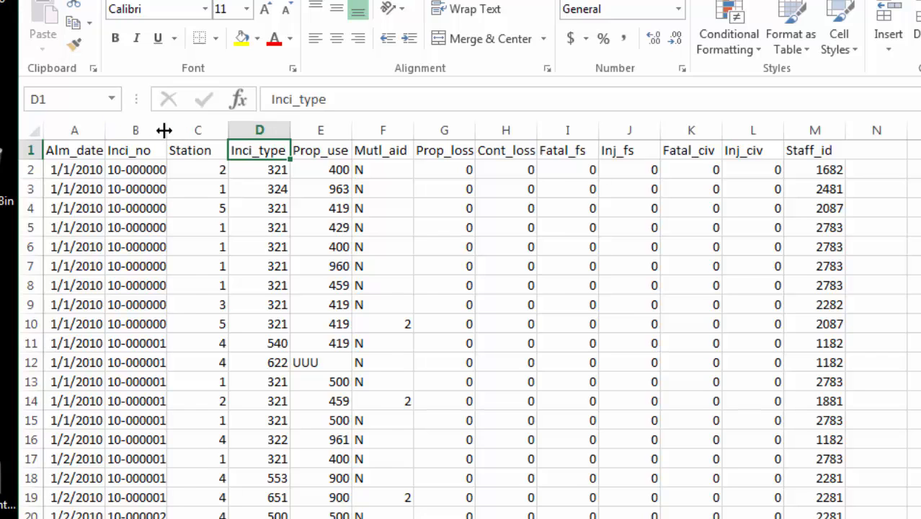
Step: Widen the Inci_no column and auto-fit all column widths across the whole worksheet
{"action": "left_click_drag", "start_coordinate": [167, 130], "coordinate": [182, 129]}
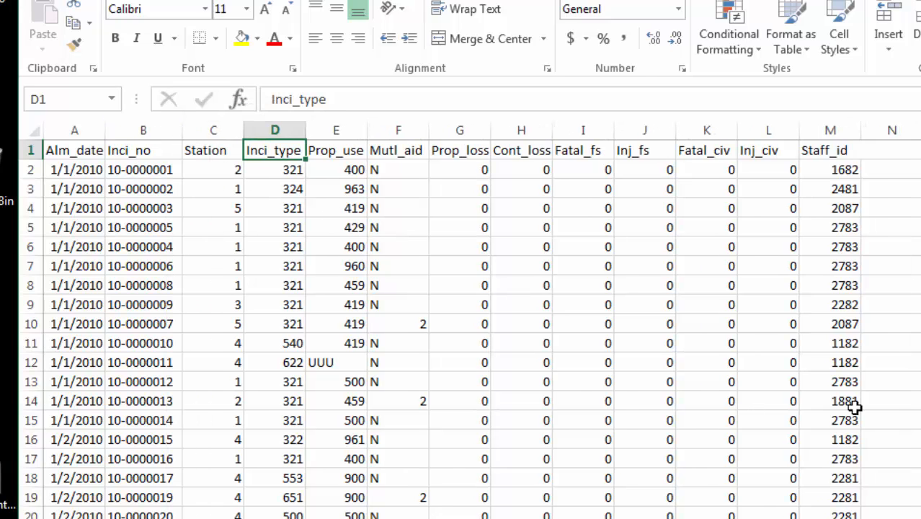
{"action": "left_click", "coordinate": [33, 132]}
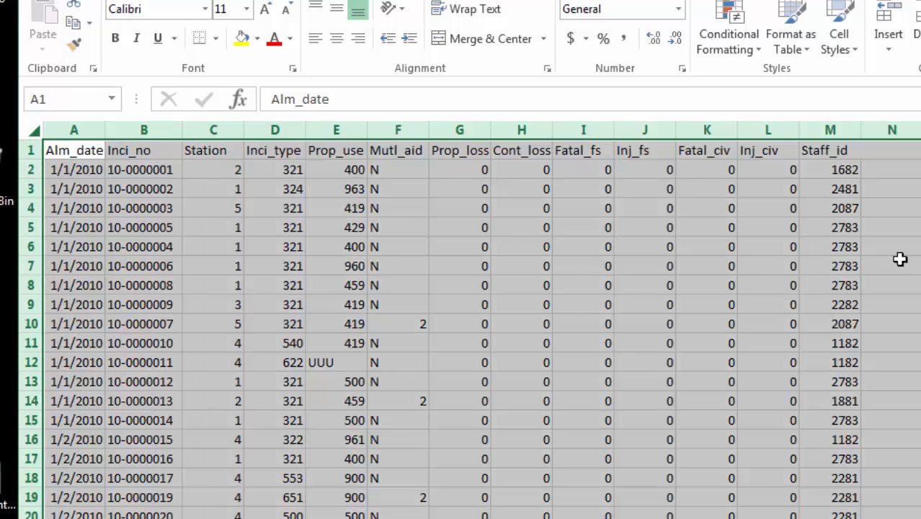
{"action": "double_click", "coordinate": [105, 130]}
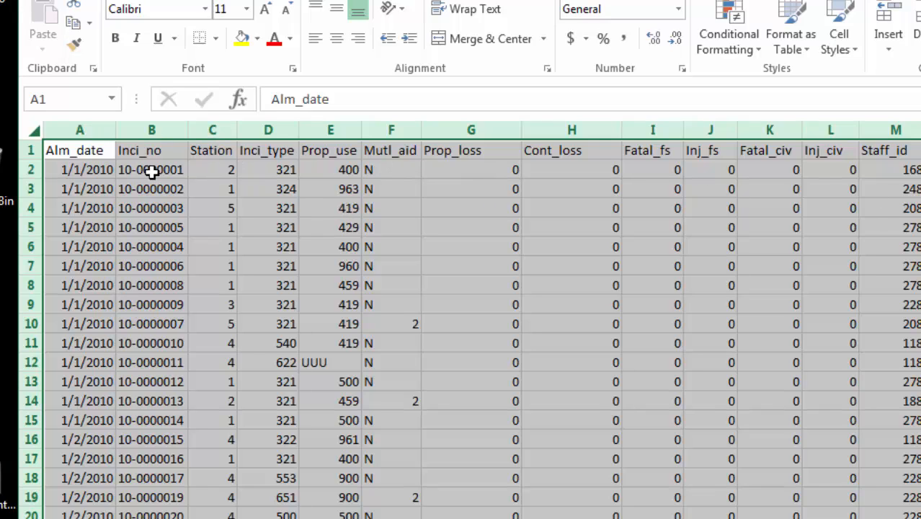
Step: Insert two blank columns between the Alm_date and Inci_no columns
{"action": "left_click", "coordinate": [141, 129]}
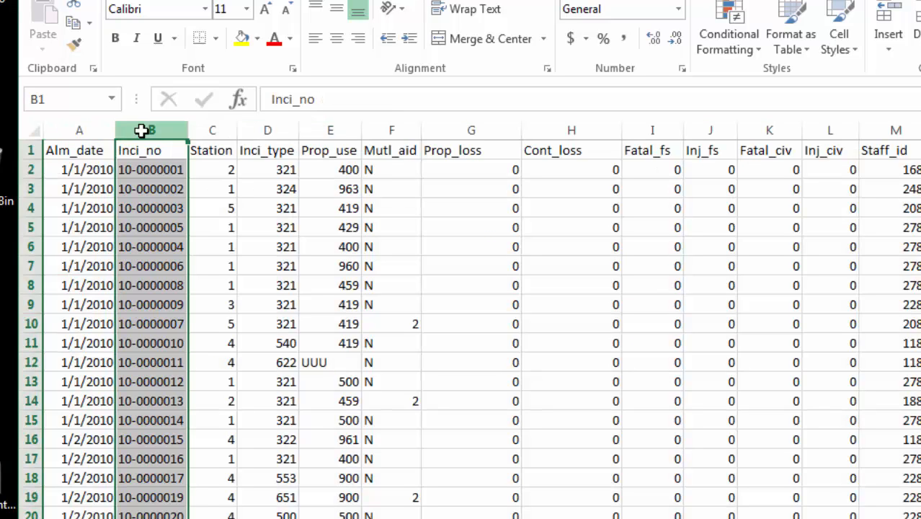
{"action": "left_click", "coordinate": [71, 172]}
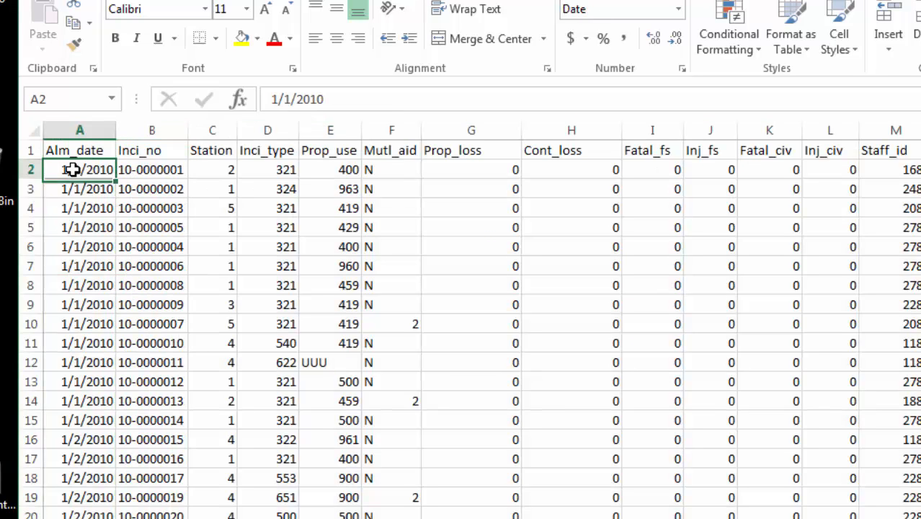
{"action": "left_click", "coordinate": [131, 130]}
{"action": "right_click", "coordinate": [131, 129]}
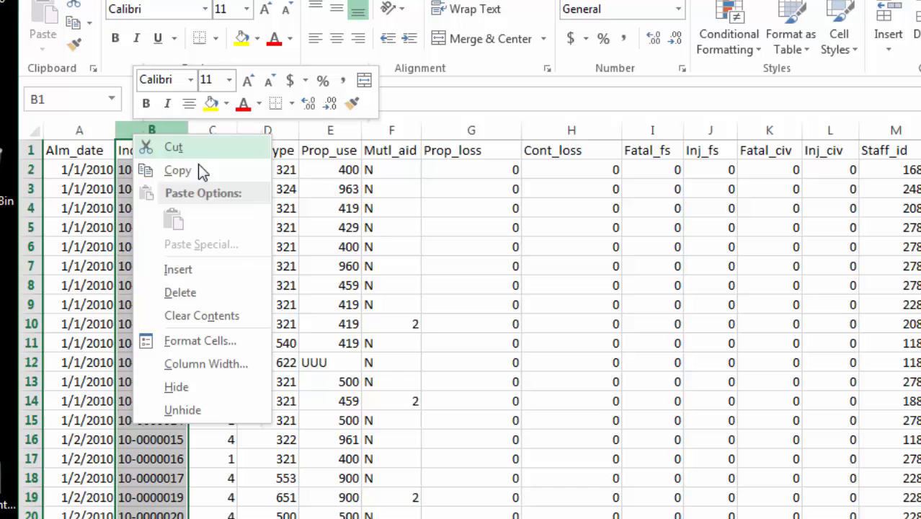
{"action": "left_click", "coordinate": [180, 270]}
{"action": "right_click", "coordinate": [226, 130]}
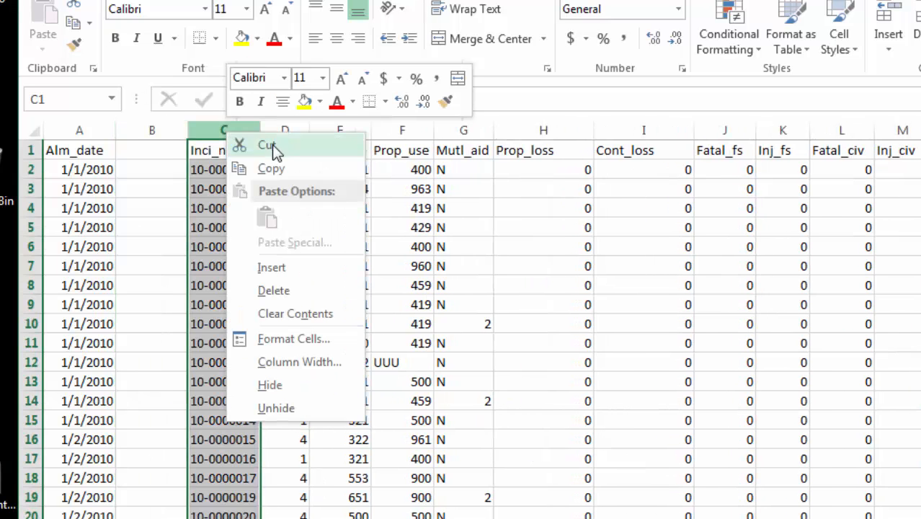
{"action": "left_click", "coordinate": [278, 267]}
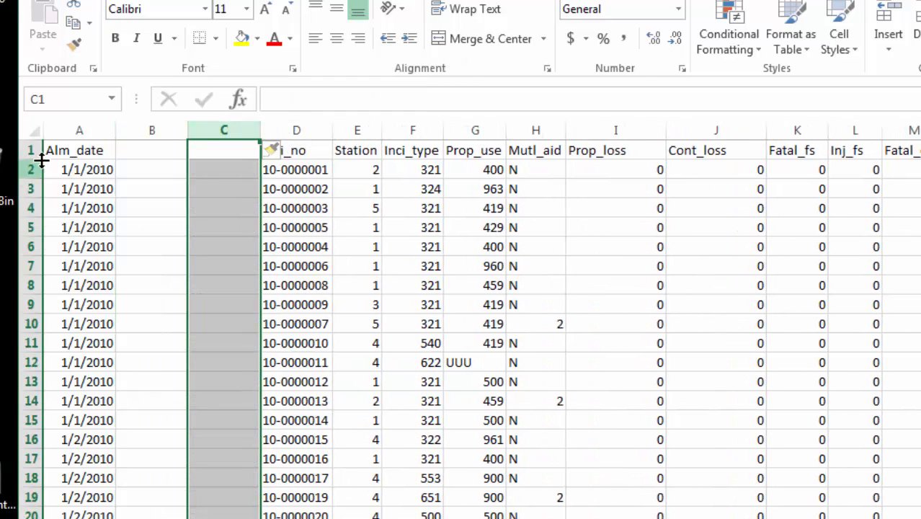
Step: Change the Alm_date header in cell A1 to D_date
{"action": "left_click", "coordinate": [65, 150]}
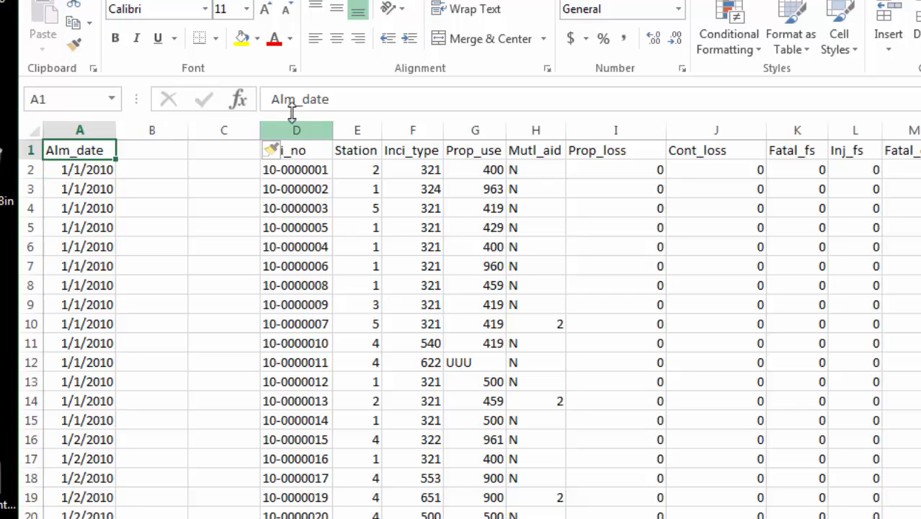
{"action": "left_click_drag", "start_coordinate": [295, 99], "coordinate": [261, 100]}
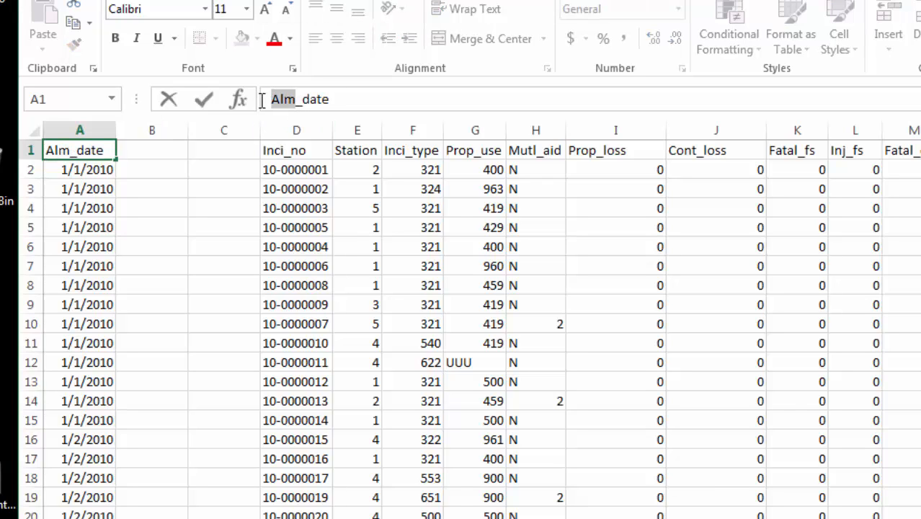
{"action": "type", "text": "D"}
Step: Enter the headers D_month in B1 and D_year in C1 for the two blank columns
{"action": "left_click", "coordinate": [137, 147]}
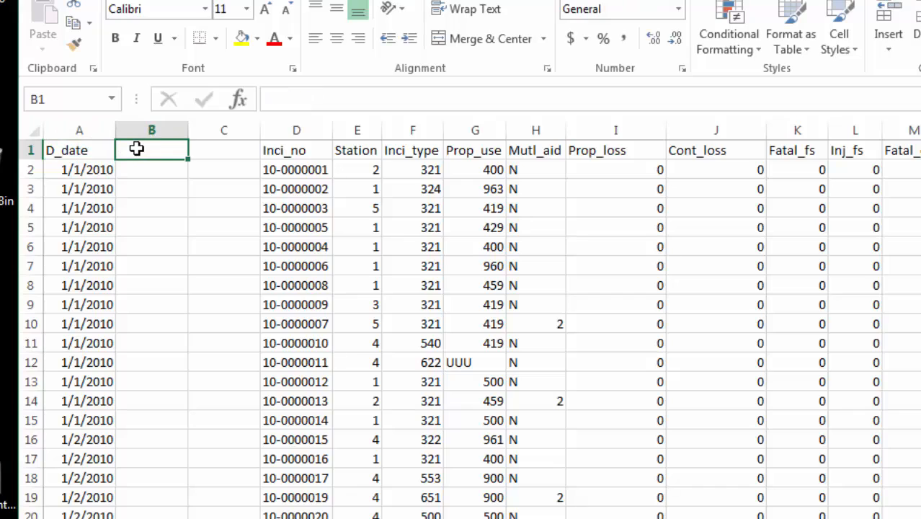
{"action": "type", "text": "D_"}
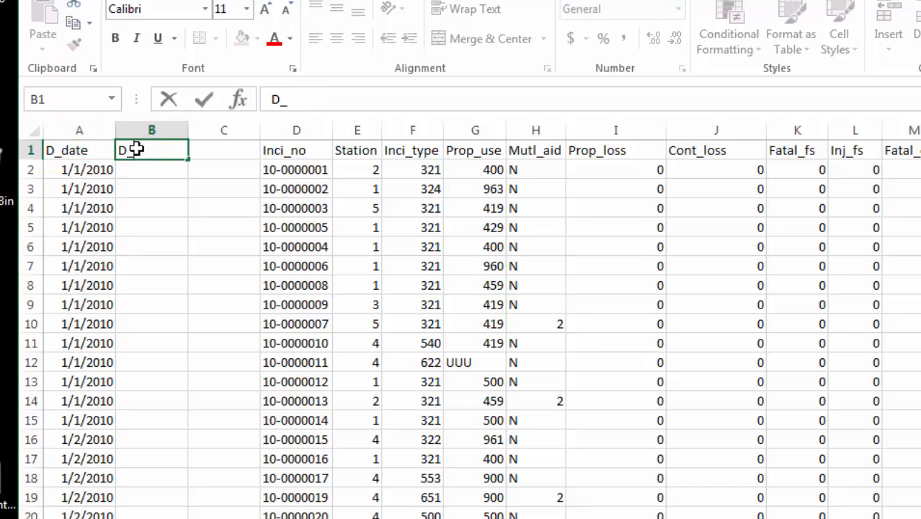
{"action": "type", "text": "month"}
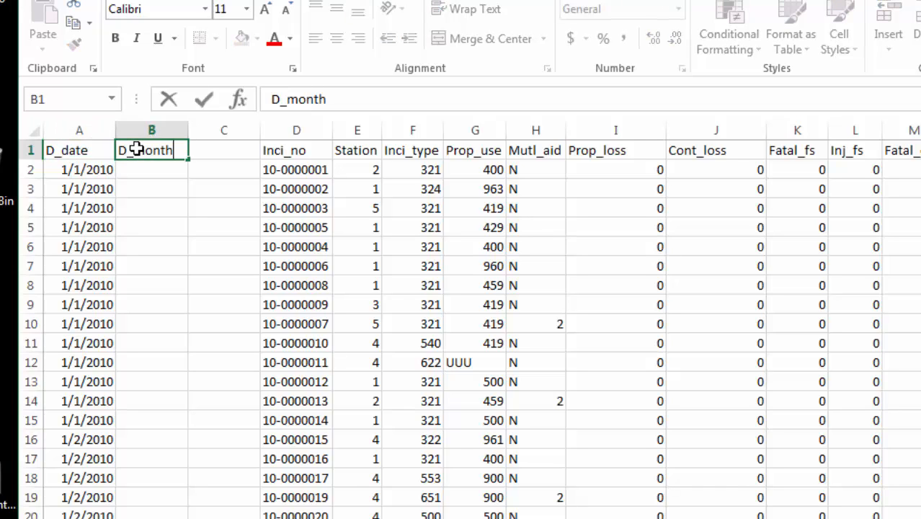
{"action": "left_click", "coordinate": [222, 147]}
{"action": "type", "text": "D"}
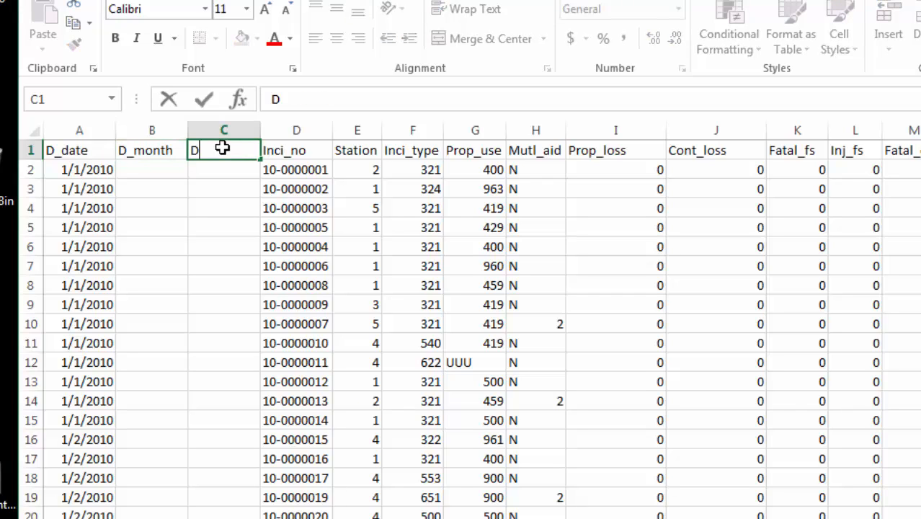
{"action": "type", "text": "_year"}
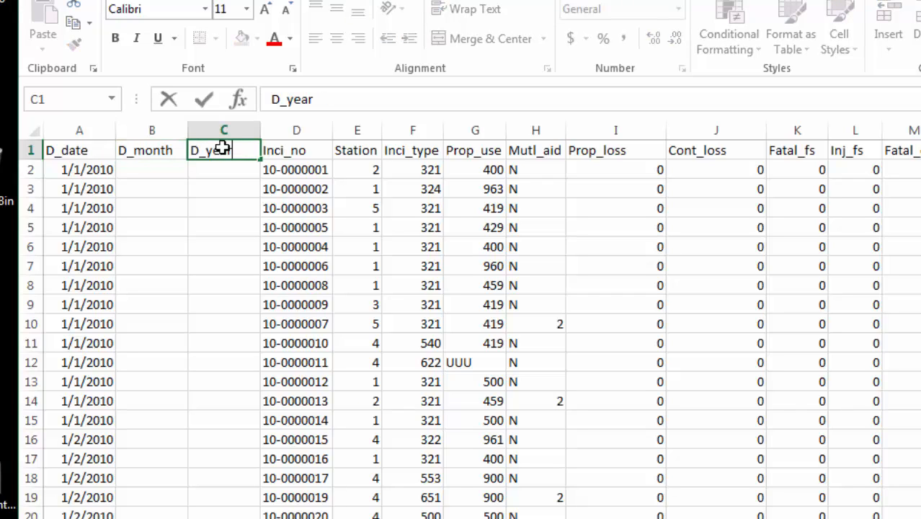
Step: Enter the formula =TEXT(A2,"MMM") in cell B2 to extract the month from the date
{"action": "left_click", "coordinate": [140, 170]}
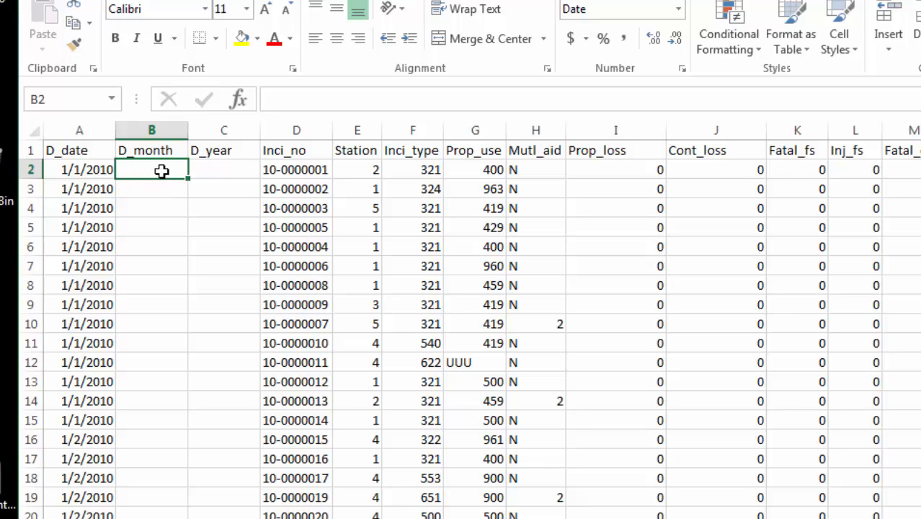
{"action": "type", "text": "=tex"}
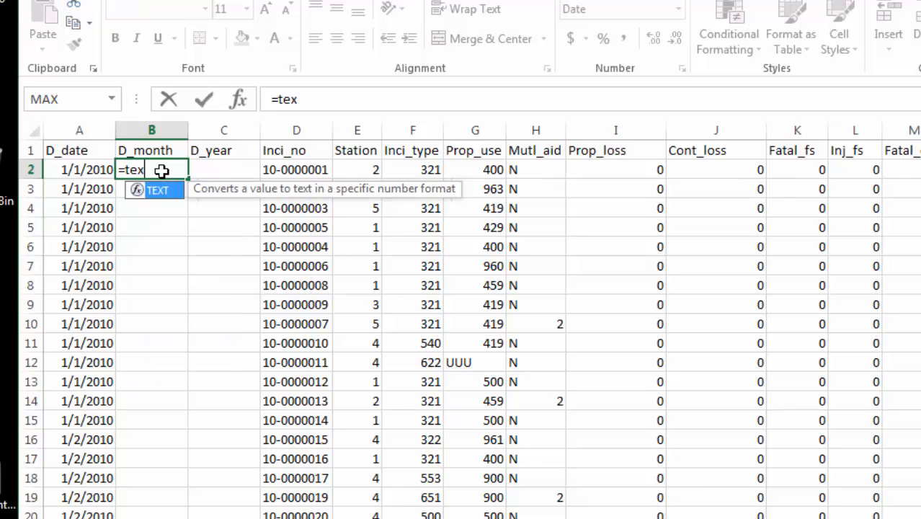
{"action": "type", "text": "t("}
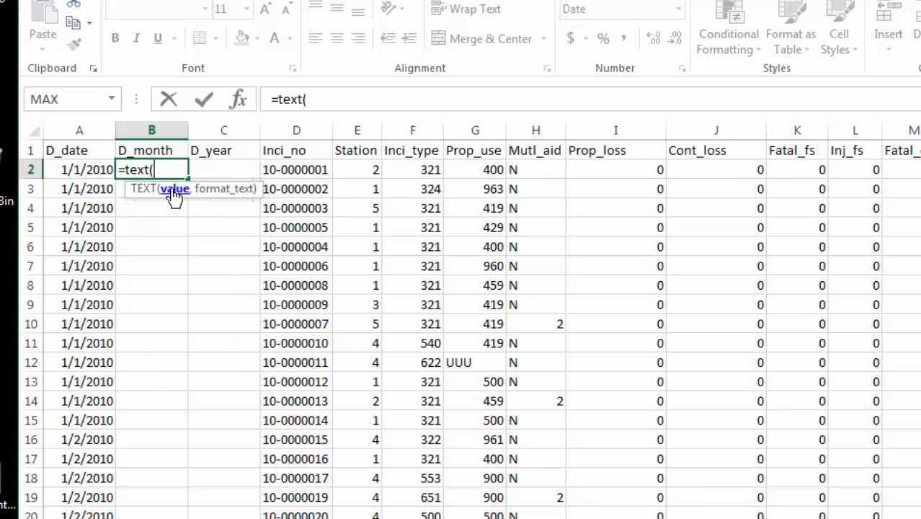
{"action": "left_click", "coordinate": [78, 170]}
{"action": "type", "text": ","}
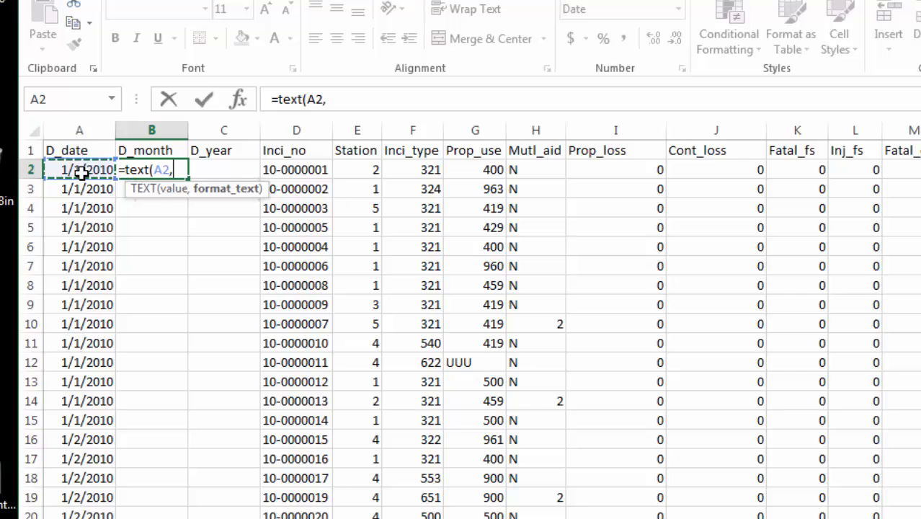
{"action": "type", "text": "\""}
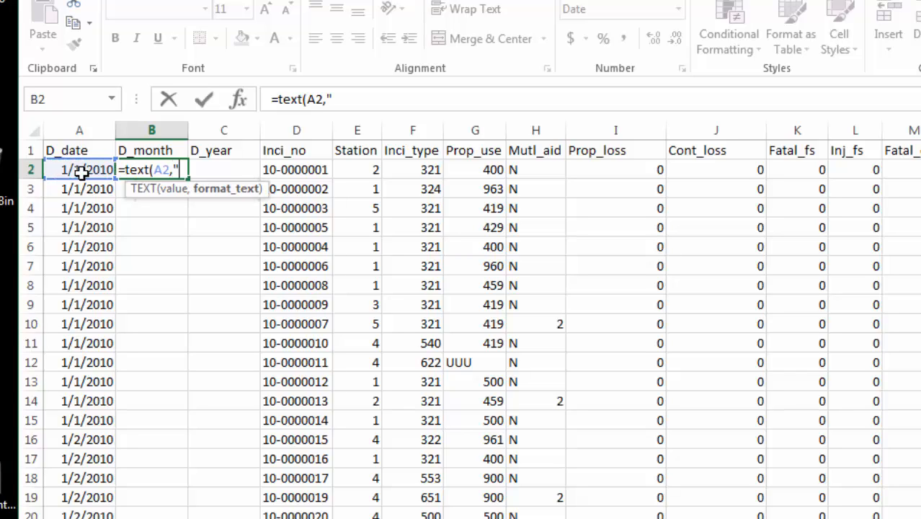
{"action": "type", "text": "MM"}
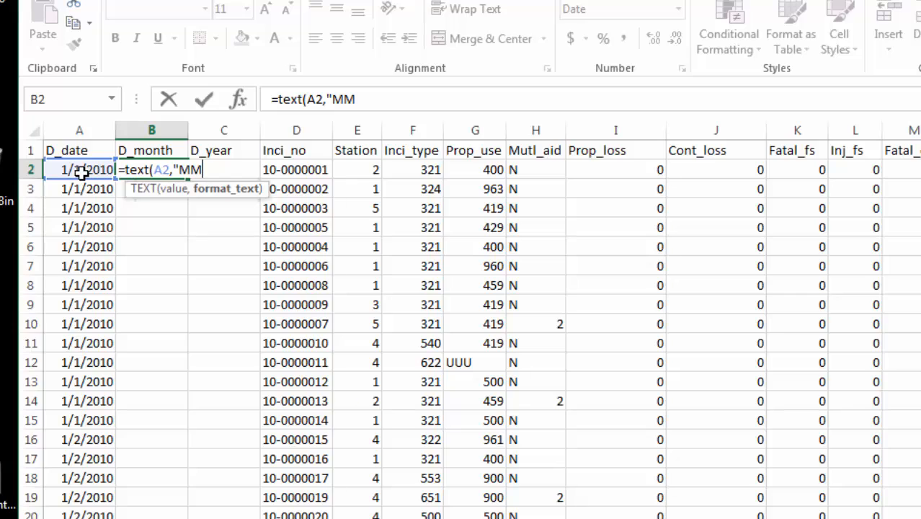
{"action": "type", "text": "M\")"}
{"action": "key", "text": "Return"}
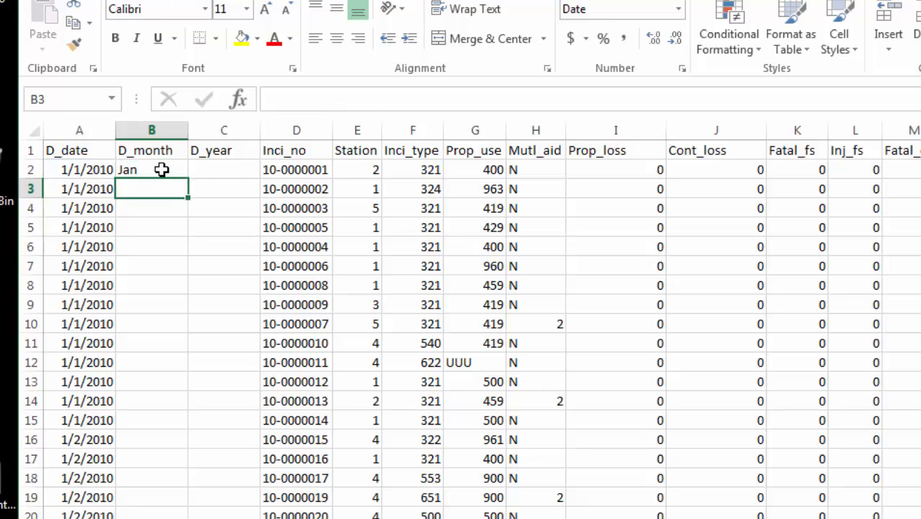
Step: Edit the month formula in B2 to use the two-digit format, making it =TEXT(A2,"MM")
{"action": "left_click", "coordinate": [161, 170]}
{"action": "left_click", "coordinate": [360, 100]}
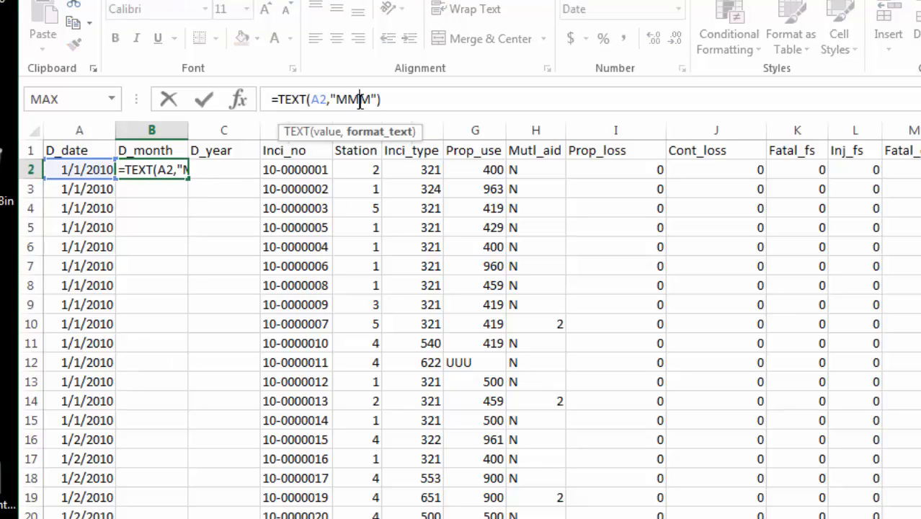
{"action": "key", "text": "Delete"}
{"action": "left_click", "coordinate": [203, 99]}
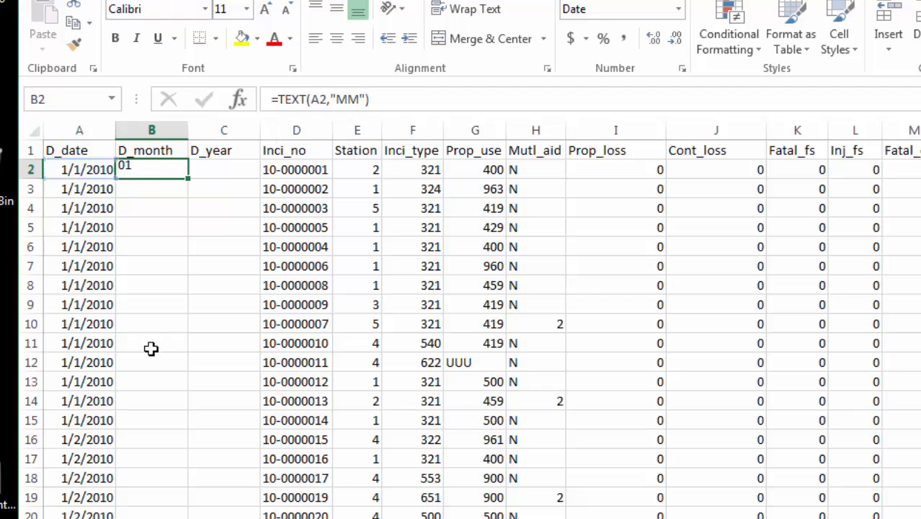
Step: Enter the formula =TEXT(A2,"YY") in cell C2 to extract the two-digit year from the date
{"action": "left_click", "coordinate": [222, 172]}
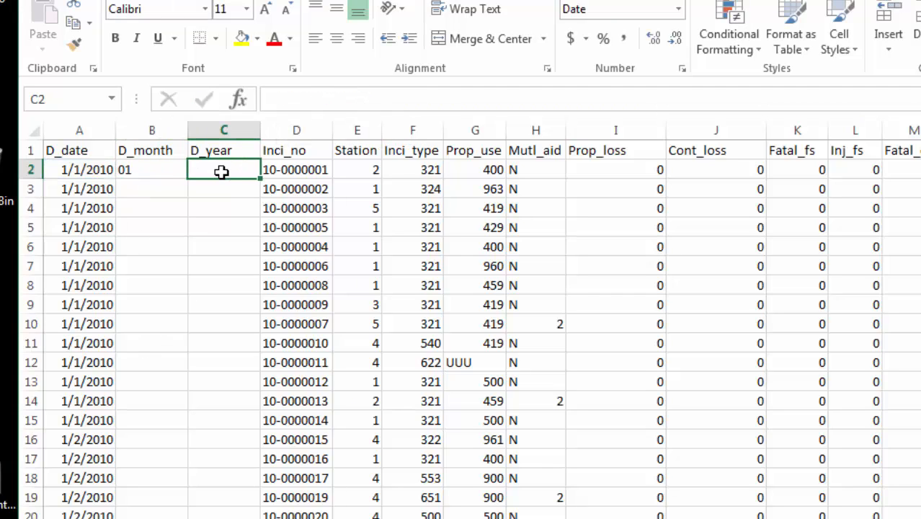
{"action": "type", "text": "="}
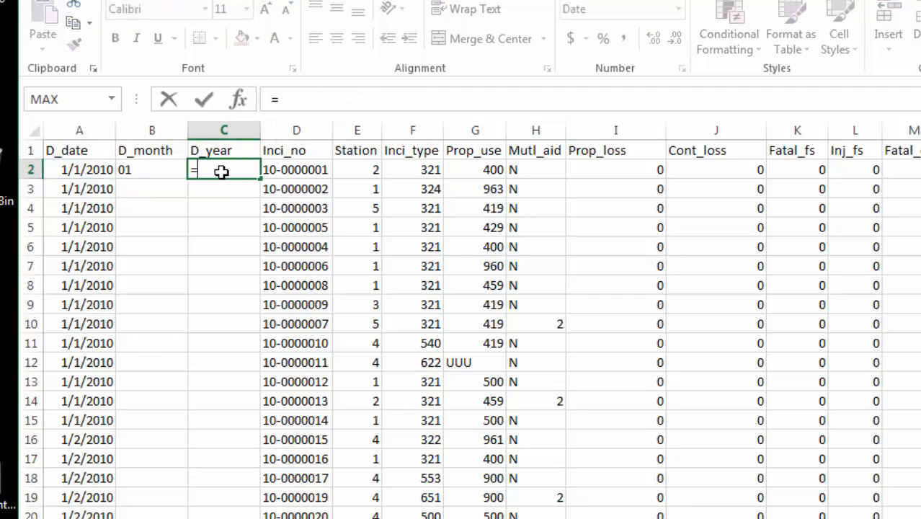
{"action": "type", "text": "text("}
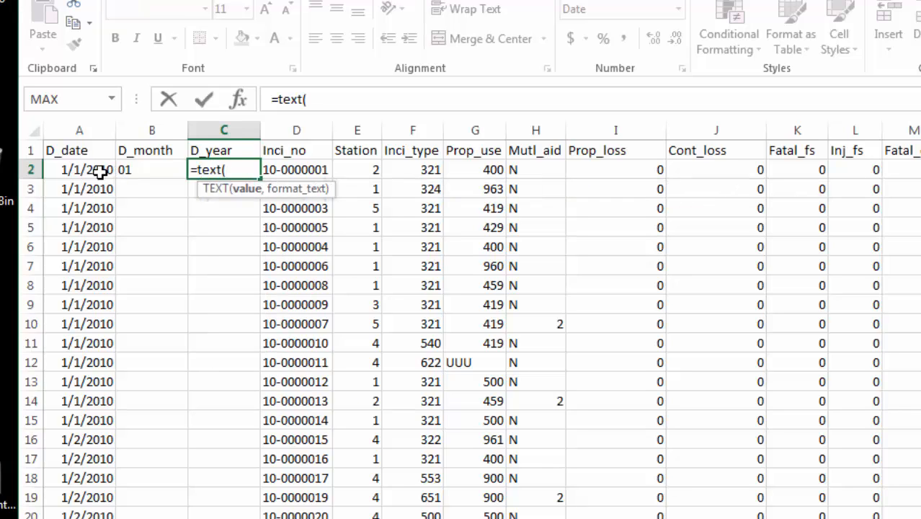
{"action": "left_click", "coordinate": [76, 170]}
{"action": "type", "text": ",\""}
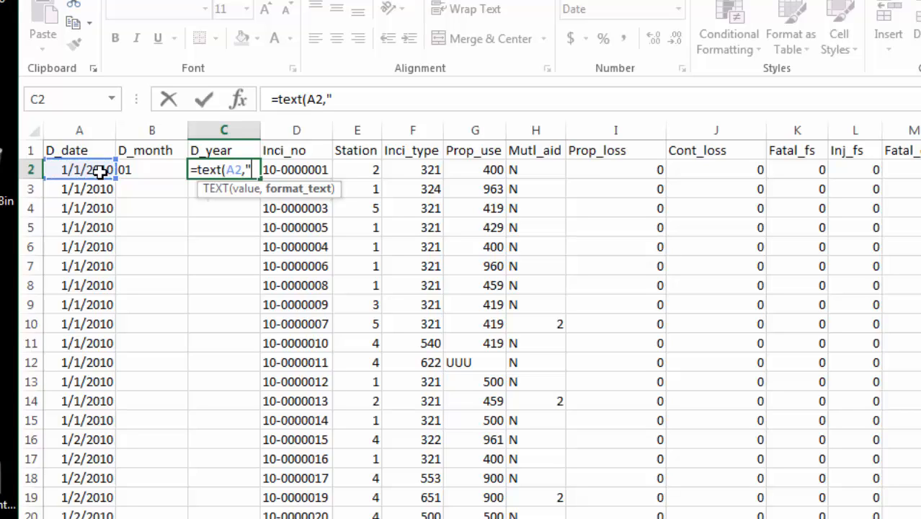
{"action": "type", "text": "YY\")"}
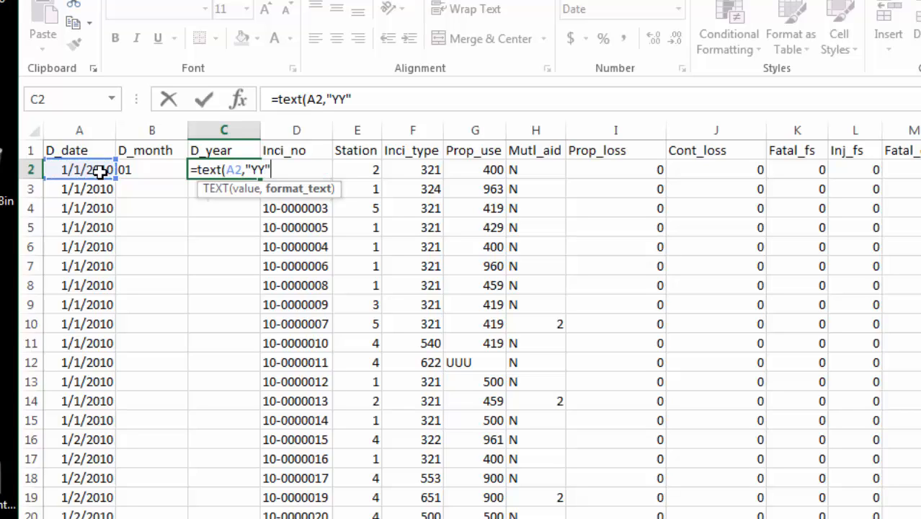
{"action": "key", "text": "Return"}
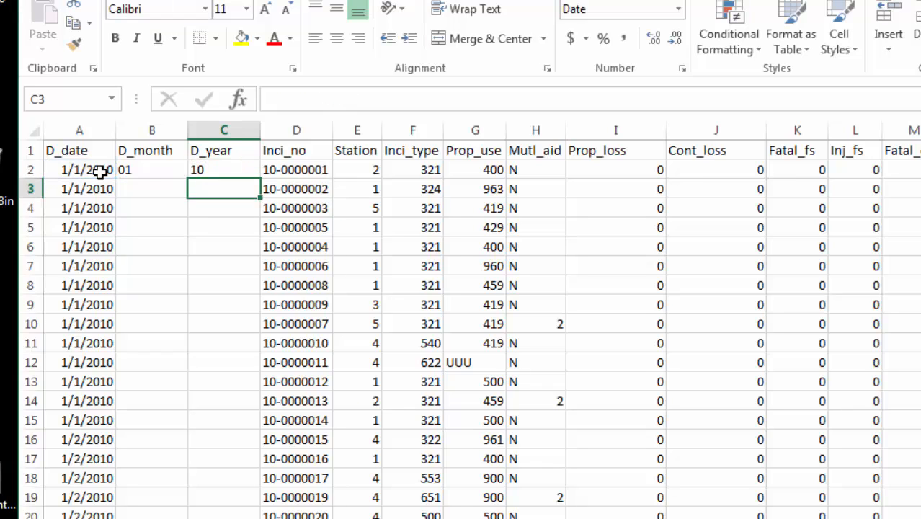
{"action": "left_click", "coordinate": [229, 170]}
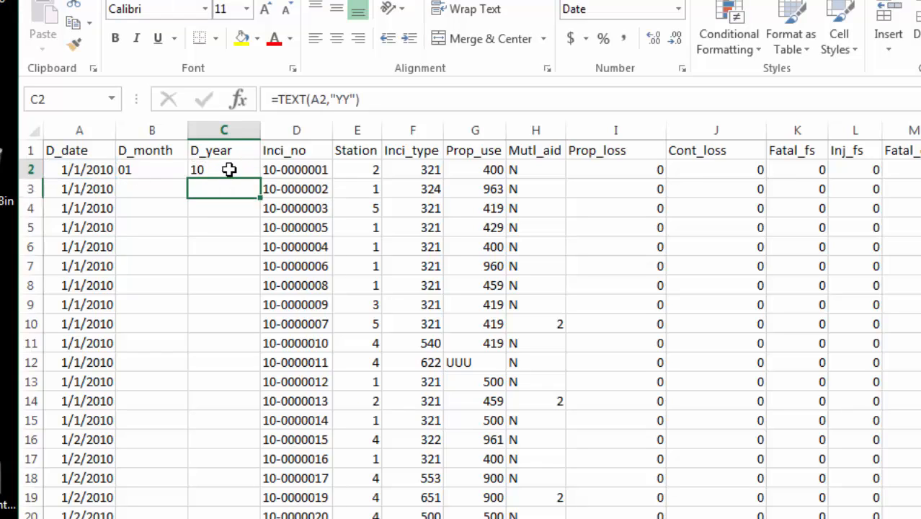
Step: Change the year formula in C2 to the four-digit format, making it =TEXT(A2,"YYYY")
{"action": "left_click", "coordinate": [347, 100]}
{"action": "type", "text": "YY"}
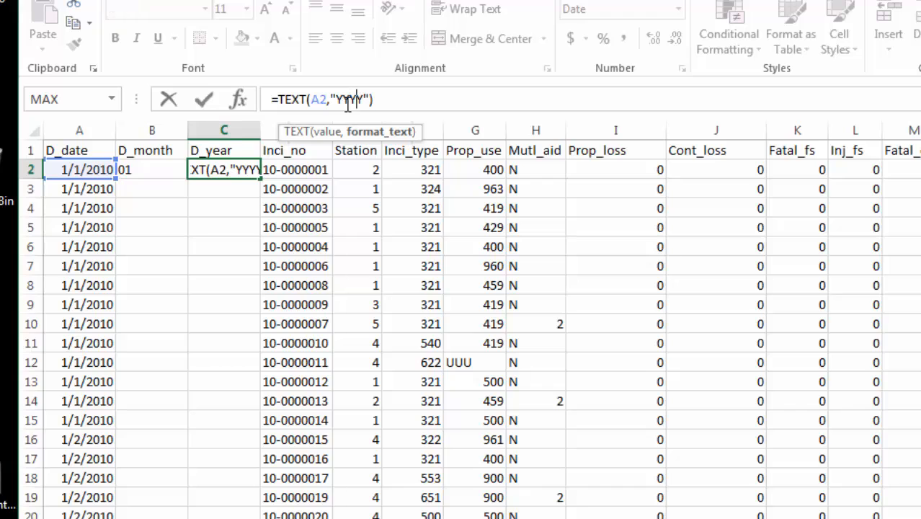
{"action": "left_click", "coordinate": [204, 99]}
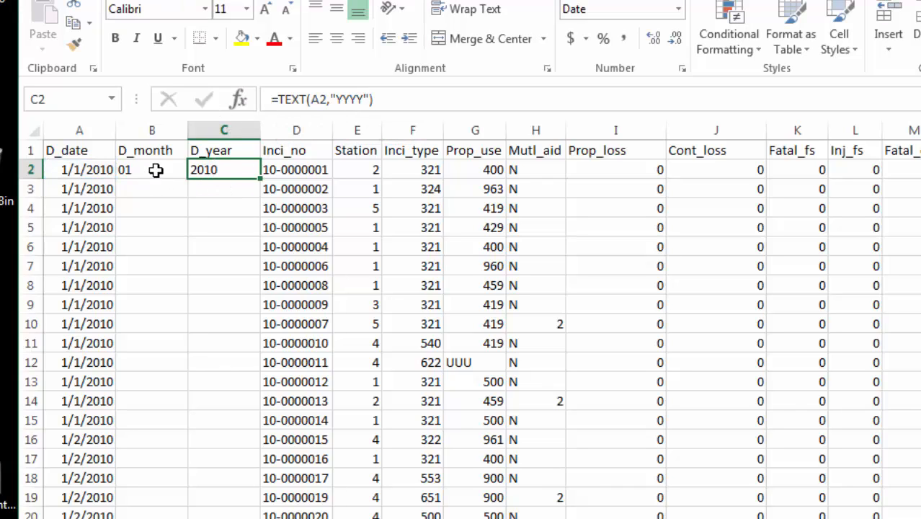
Step: Fill the month and year formulas from B2:C2 down through all the data rows and check the results against the dates
{"action": "left_click_drag", "start_coordinate": [155, 170], "coordinate": [216, 170]}
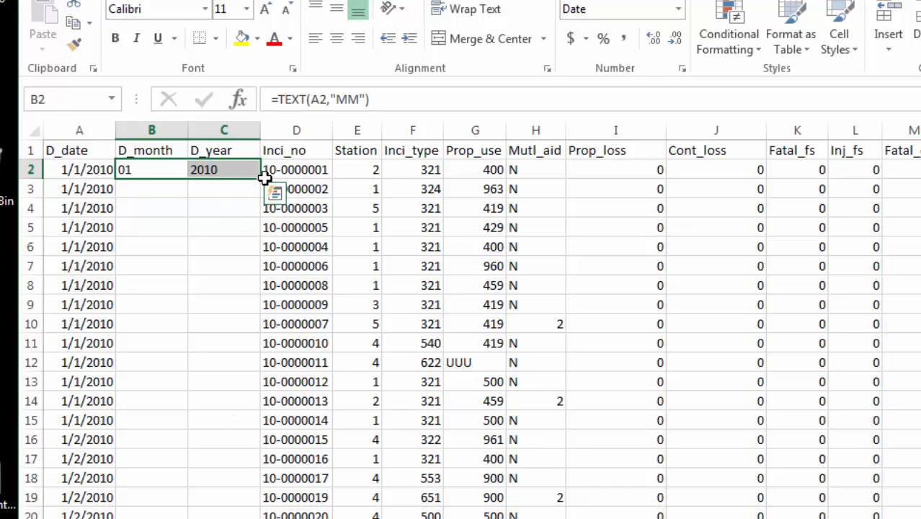
{"action": "left_click_drag", "start_coordinate": [261, 178], "coordinate": [261, 197]}
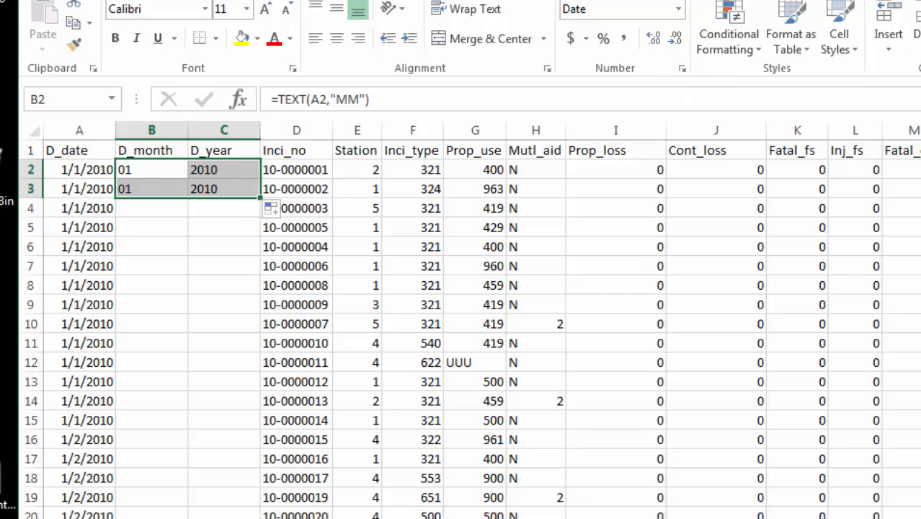
{"action": "left_click_drag", "start_coordinate": [920, 155], "coordinate": [920, 505]}
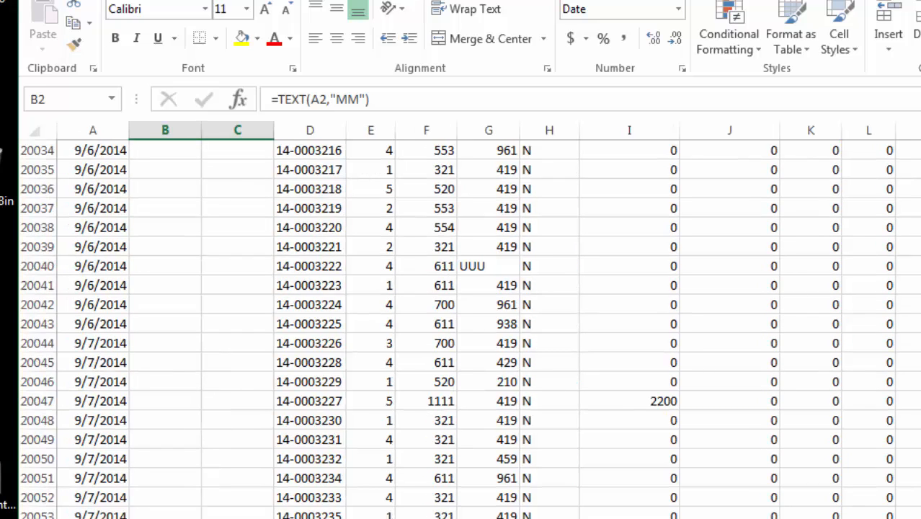
{"action": "left_click_drag", "start_coordinate": [920, 505], "coordinate": [920, 155]}
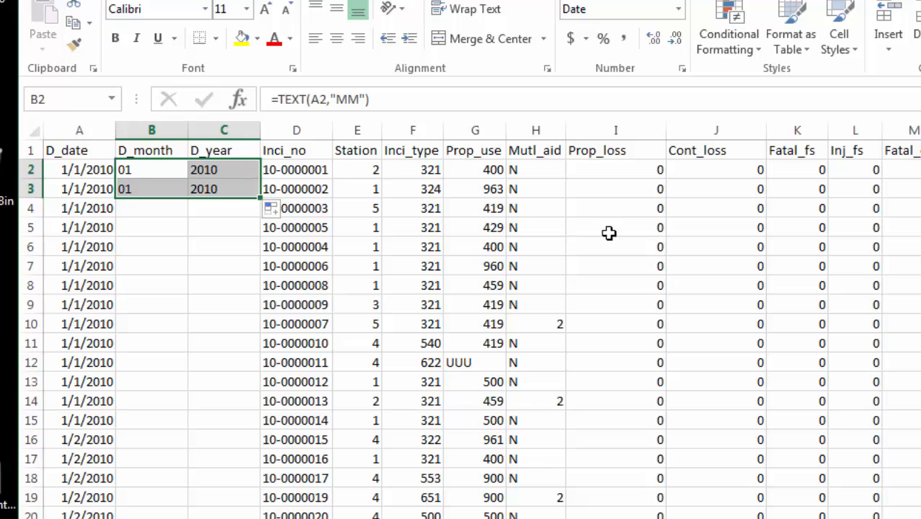
{"action": "double_click", "coordinate": [260, 196]}
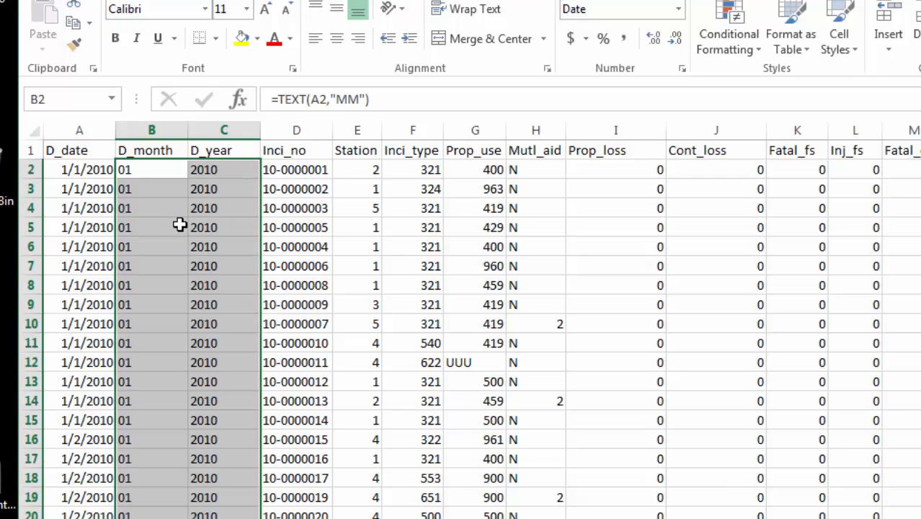
{"action": "scroll", "coordinate": [637, 402], "scroll_direction": "down", "scroll_amount": 20}
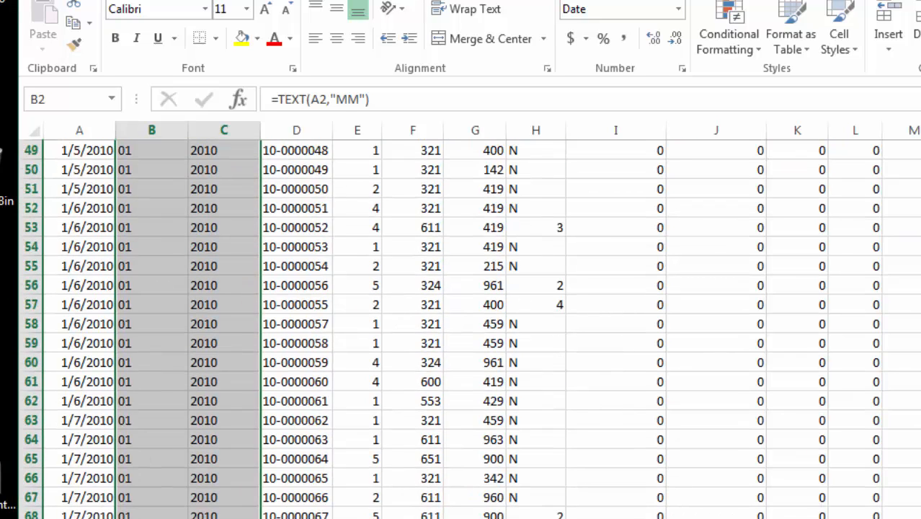
{"action": "left_click_drag", "start_coordinate": [920, 151], "coordinate": [920, 310]}
{"action": "left_click", "coordinate": [69, 266]}
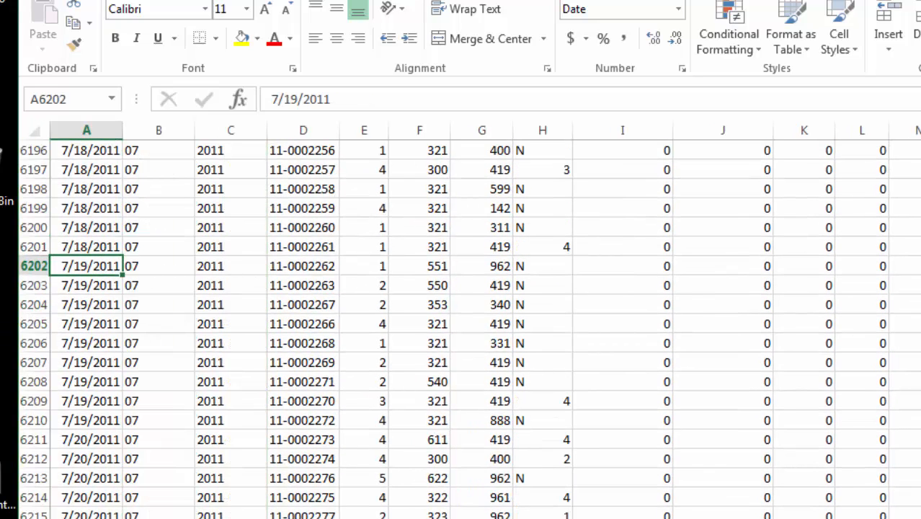
{"action": "left_click_drag", "start_coordinate": [920, 310], "coordinate": [920, 151]}
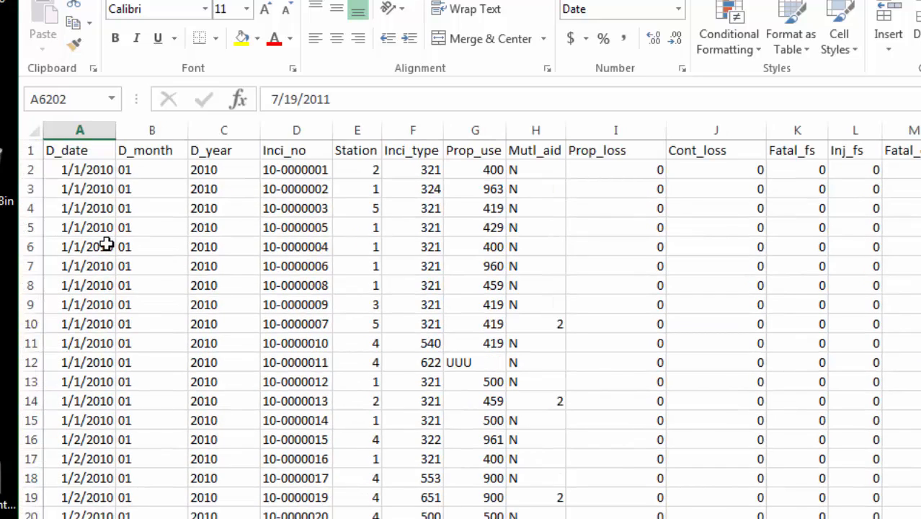
Step: Insert a blank column before Inci_type and enter the header Inc_cat in F1
{"action": "left_click", "coordinate": [283, 155]}
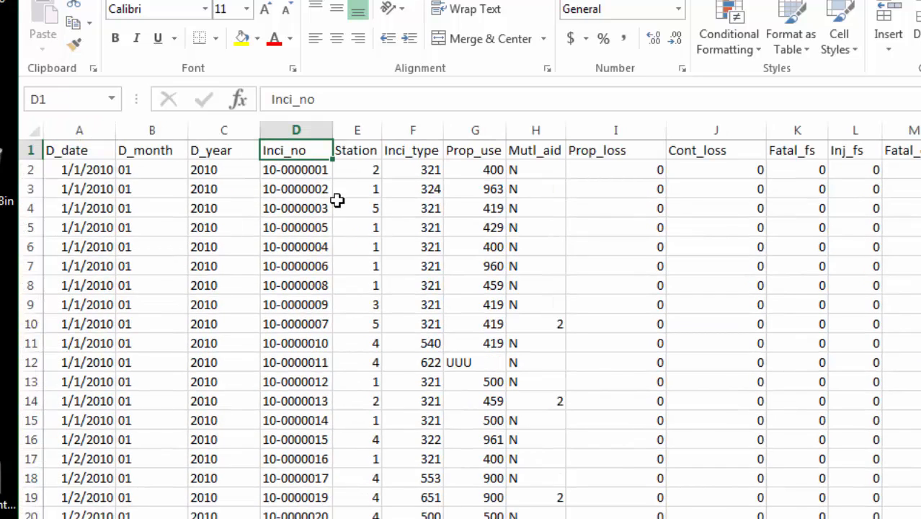
{"action": "left_click", "coordinate": [349, 149]}
{"action": "left_click", "coordinate": [418, 153]}
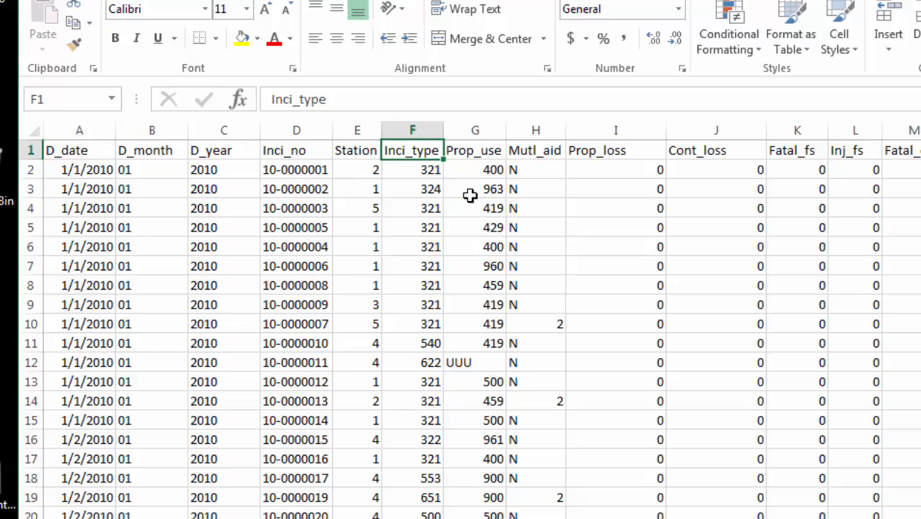
{"action": "right_click", "coordinate": [408, 124]}
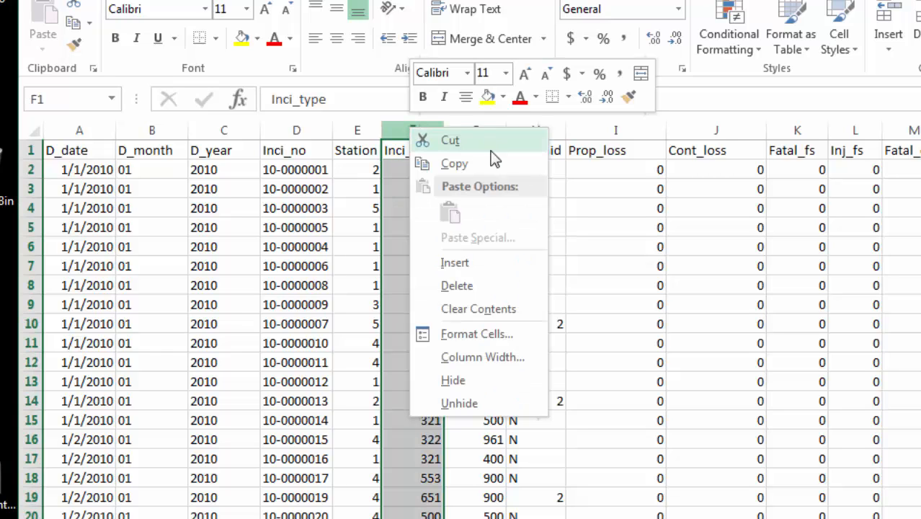
{"action": "left_click", "coordinate": [465, 262]}
{"action": "left_click", "coordinate": [401, 150]}
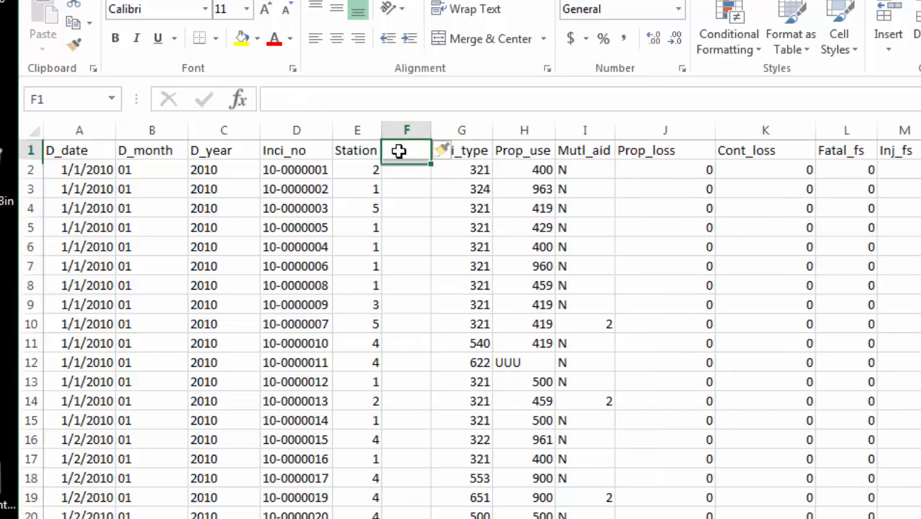
{"action": "type", "text": "Inc"}
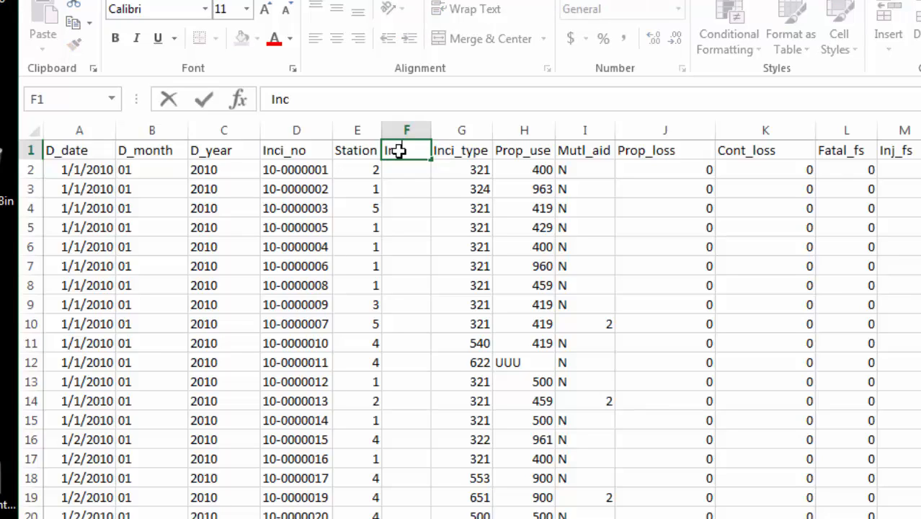
{"action": "type", "text": "_cat"}
{"action": "left_click", "coordinate": [411, 168]}
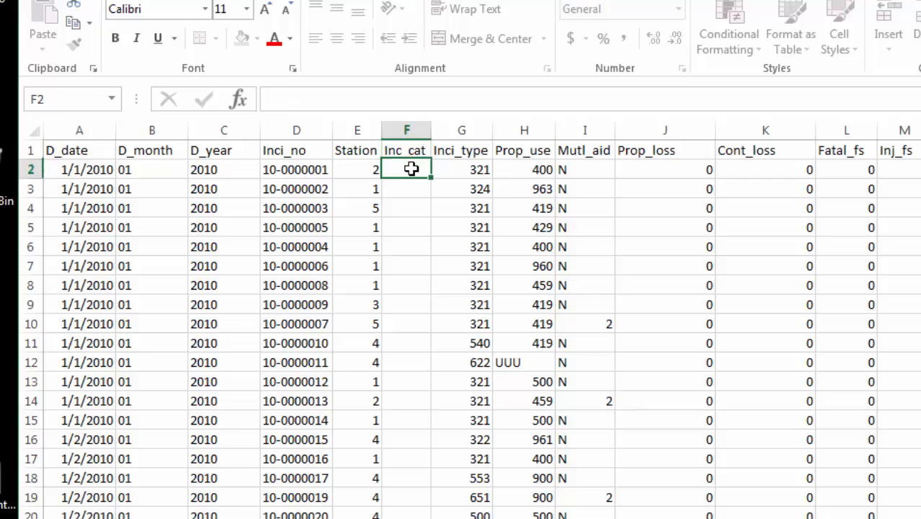
Step: Try to enter the formula =(left,G2,1) in cell F2 to extract the first digit of the incident type
{"action": "type", "text": "="}
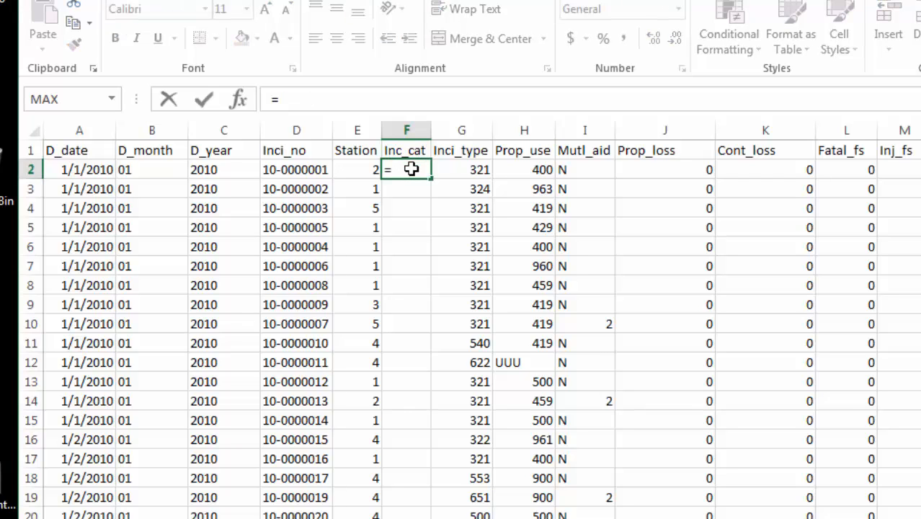
{"action": "type", "text": "("}
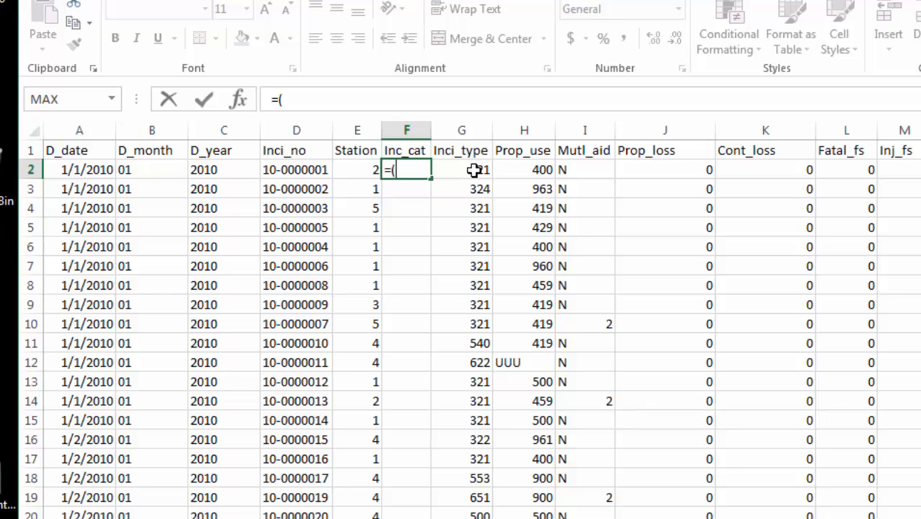
{"action": "type", "text": "let\ft"}
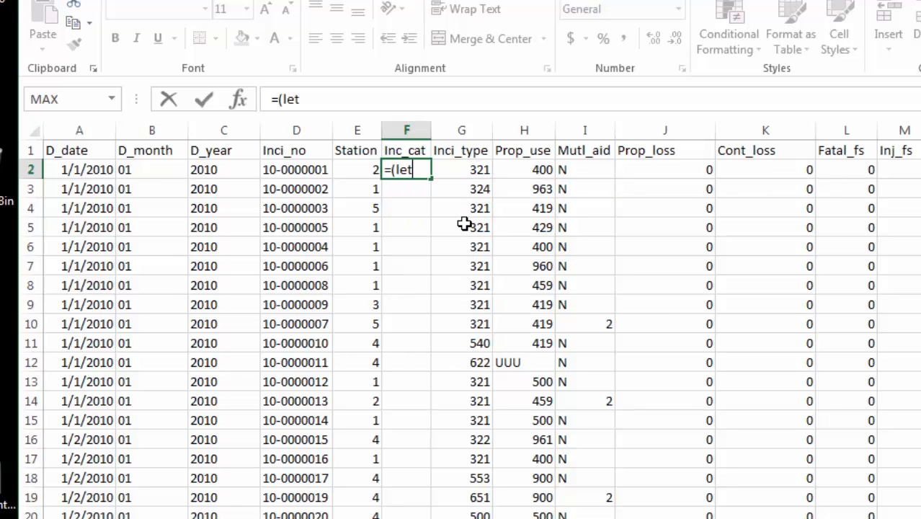
{"action": "key", "text": "BackSpace"}
{"action": "key", "text": "BackSpace"}
{"action": "key", "text": "BackSpace"}
{"action": "key", "text": "BackSpace"}
{"action": "type", "text": "ft"}
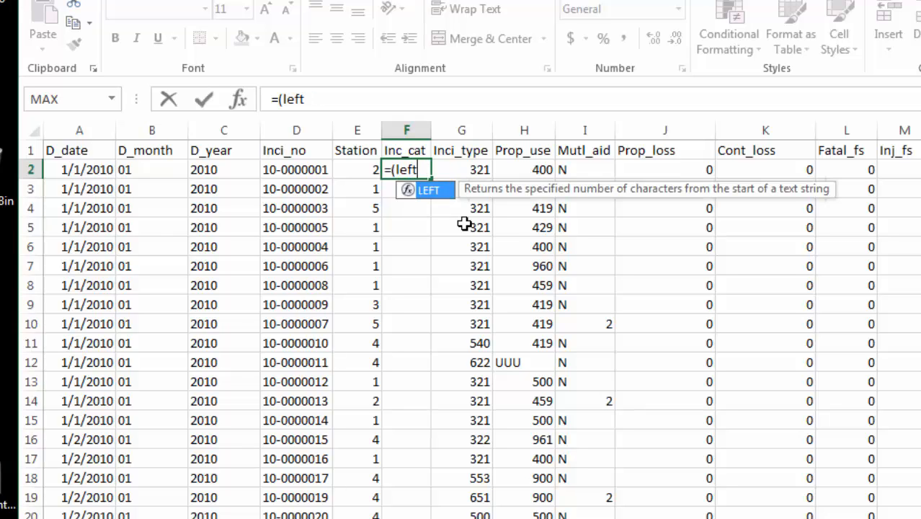
{"action": "key", "text": "Return"}
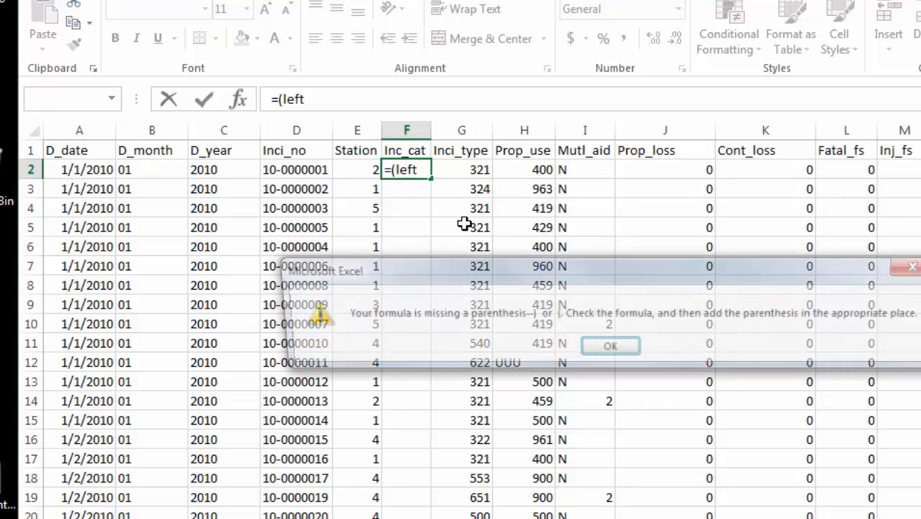
{"action": "left_click", "coordinate": [612, 349]}
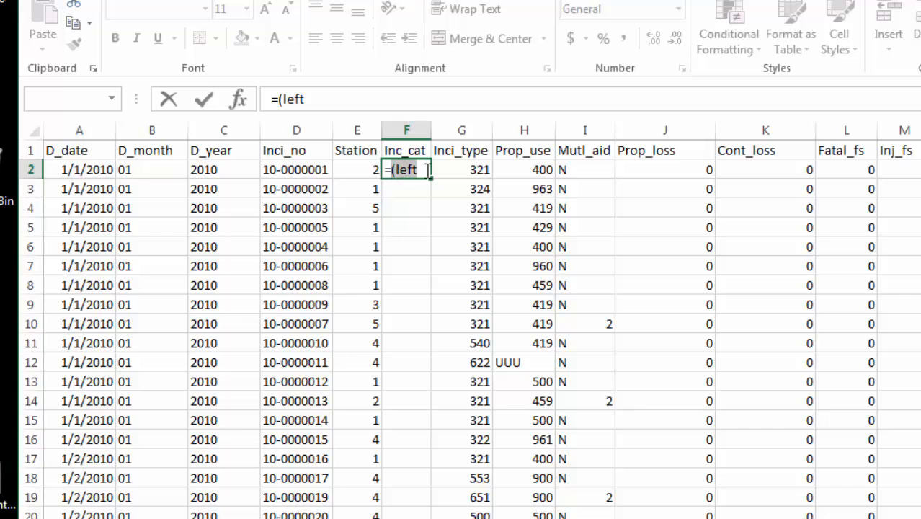
{"action": "left_click", "coordinate": [427, 171]}
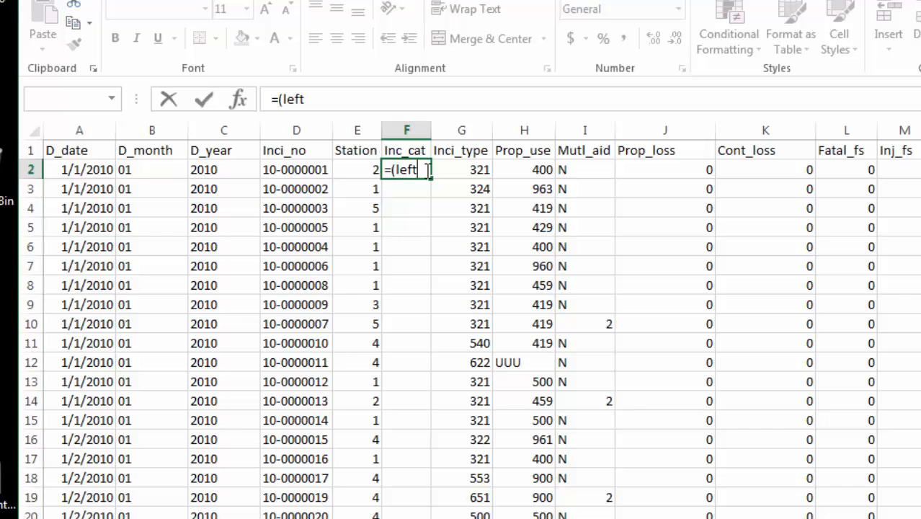
{"action": "left_click", "coordinate": [469, 170]}
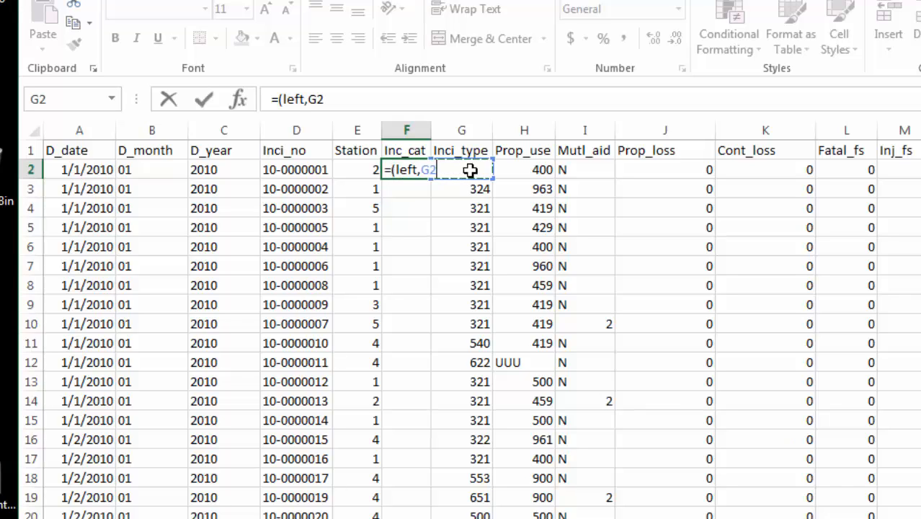
{"action": "type", "text": ",1)"}
{"action": "key", "text": "Return"}
{"action": "left_click", "coordinate": [581, 404]}
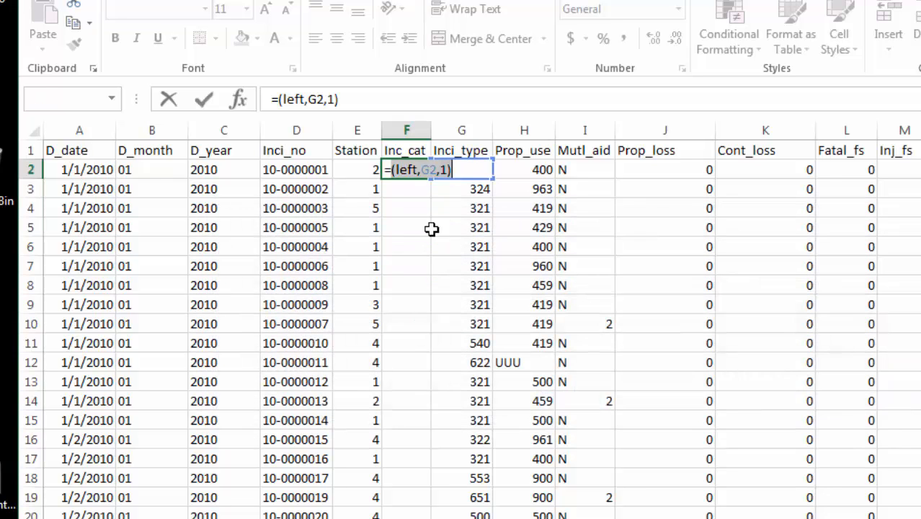
{"action": "left_click", "coordinate": [405, 205]}
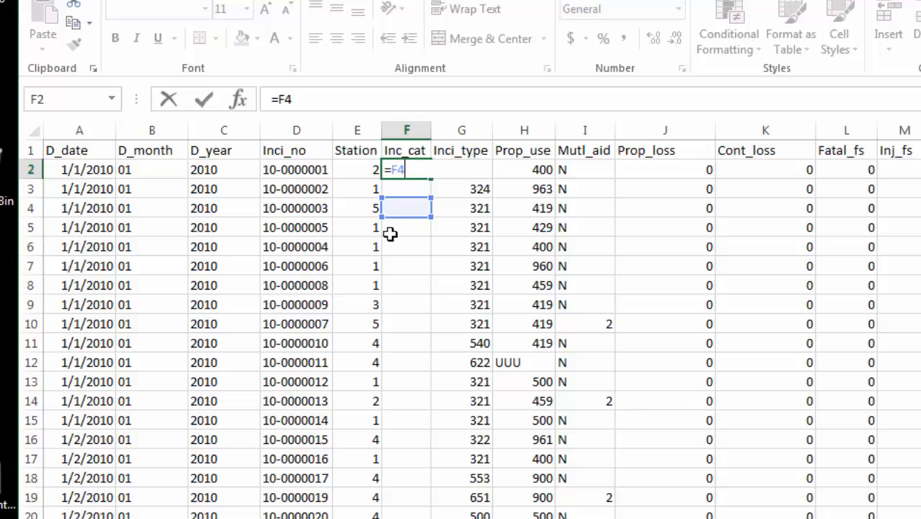
{"action": "key", "text": "Escape"}
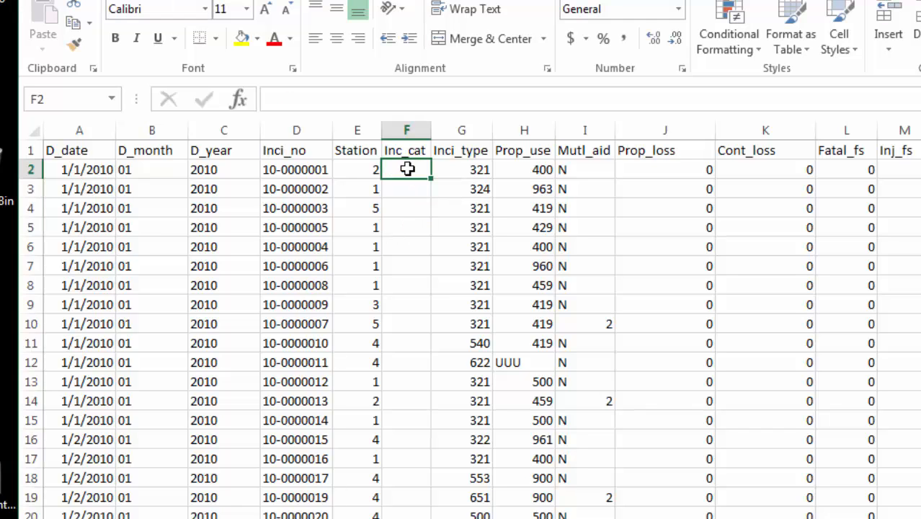
{"action": "type", "text": "="}
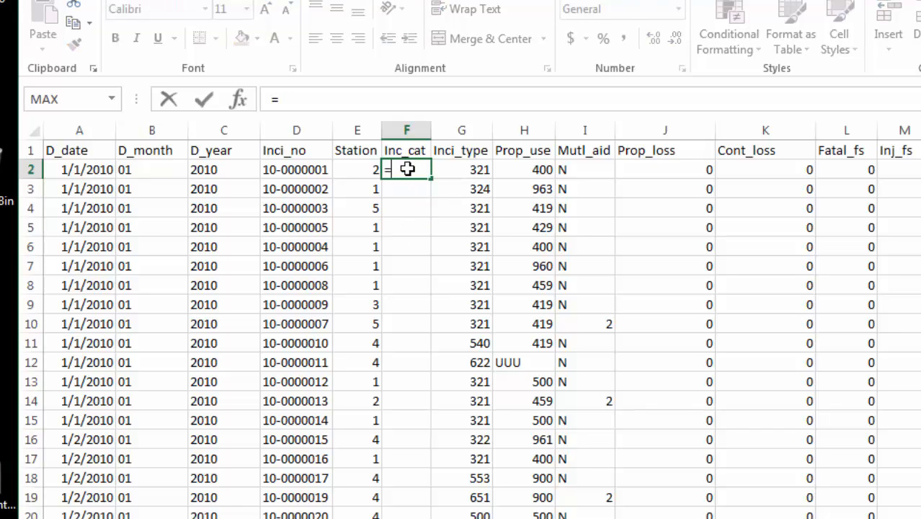
{"action": "left_click", "coordinate": [312, 94]}
{"action": "type", "text": "left"}
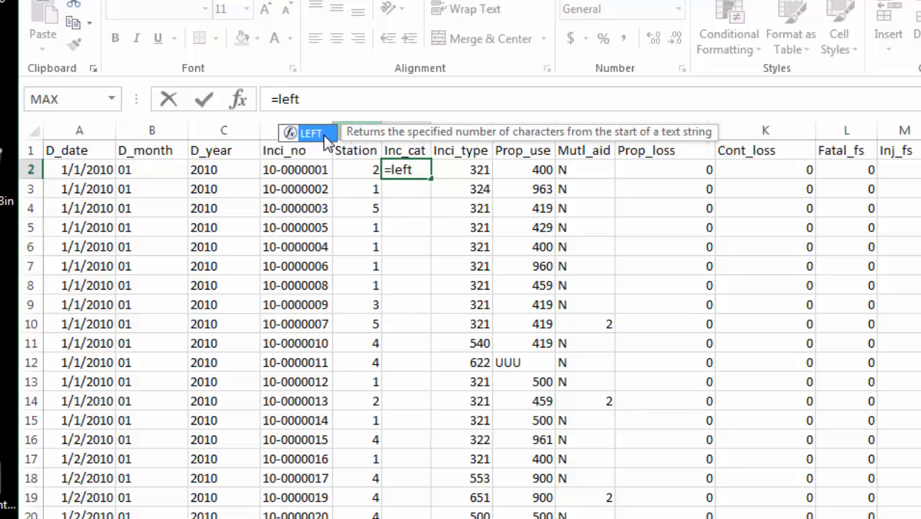
{"action": "key", "text": "Return"}
{"action": "left_click", "coordinate": [409, 169]}
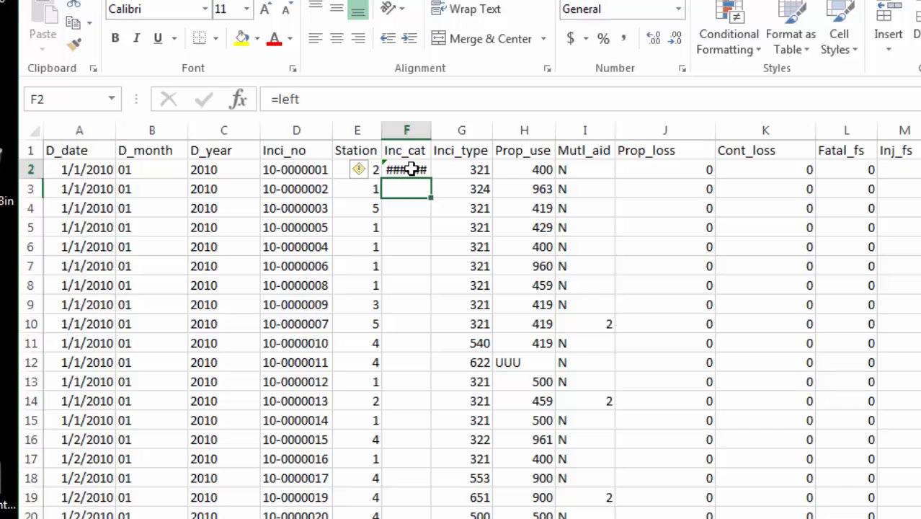
{"action": "left_click", "coordinate": [310, 100]}
{"action": "type", "text": "("}
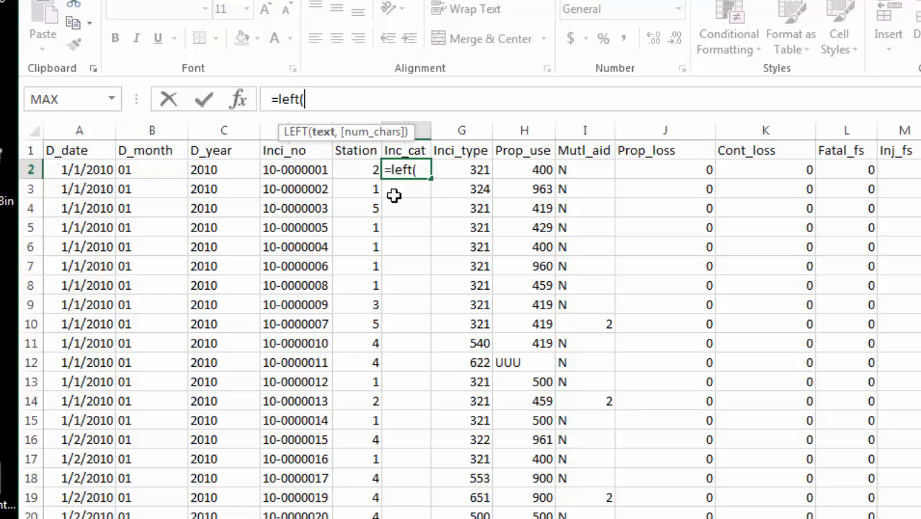
{"action": "left_click", "coordinate": [181, 95]}
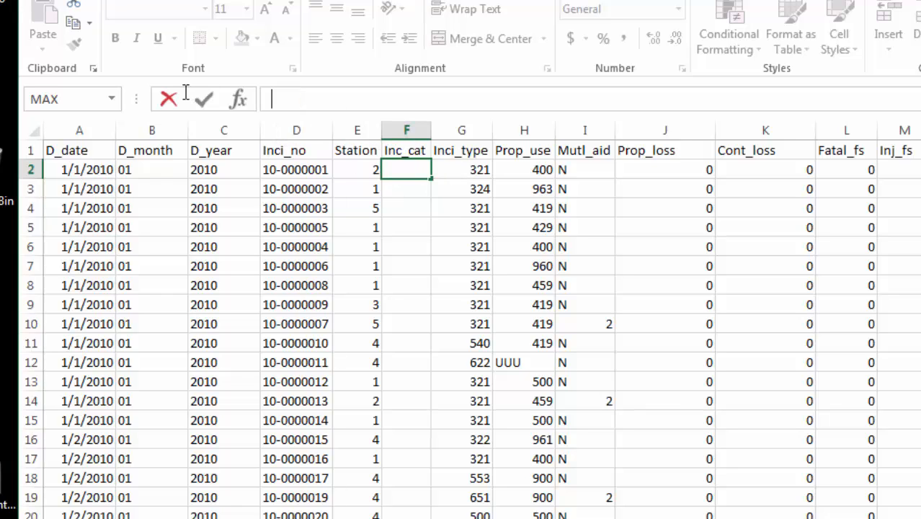
{"action": "left_click", "coordinate": [398, 227]}
{"action": "left_click", "coordinate": [407, 167]}
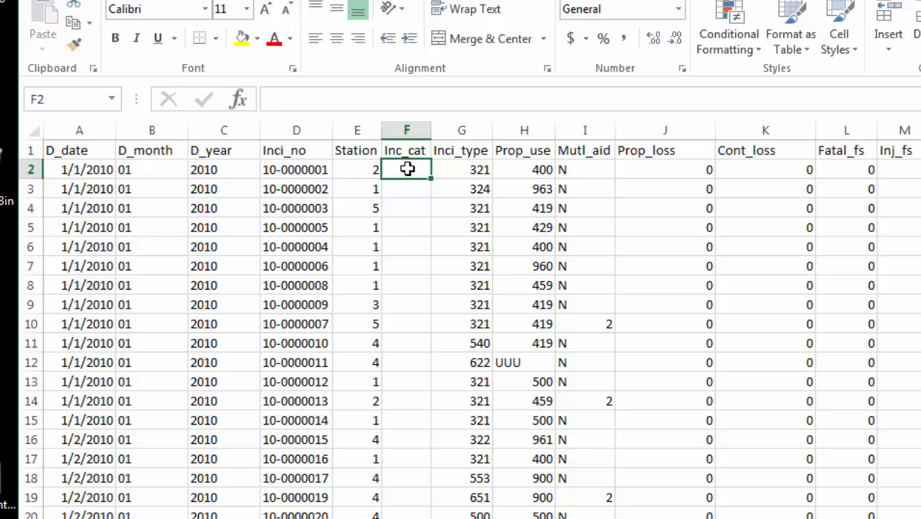
{"action": "type", "text": "="}
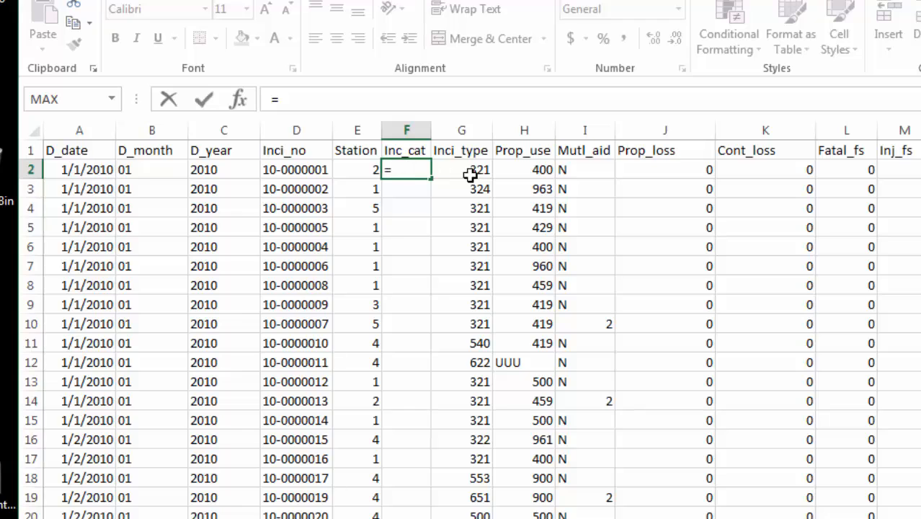
{"action": "left_click", "coordinate": [297, 96]}
{"action": "type", "text": "left"}
{"action": "key", "text": "Return"}
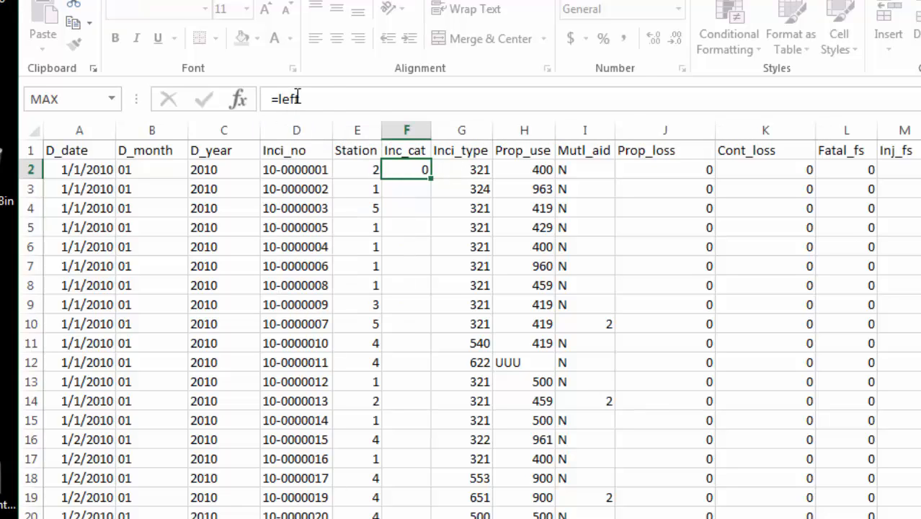
{"action": "left_click", "coordinate": [410, 170]}
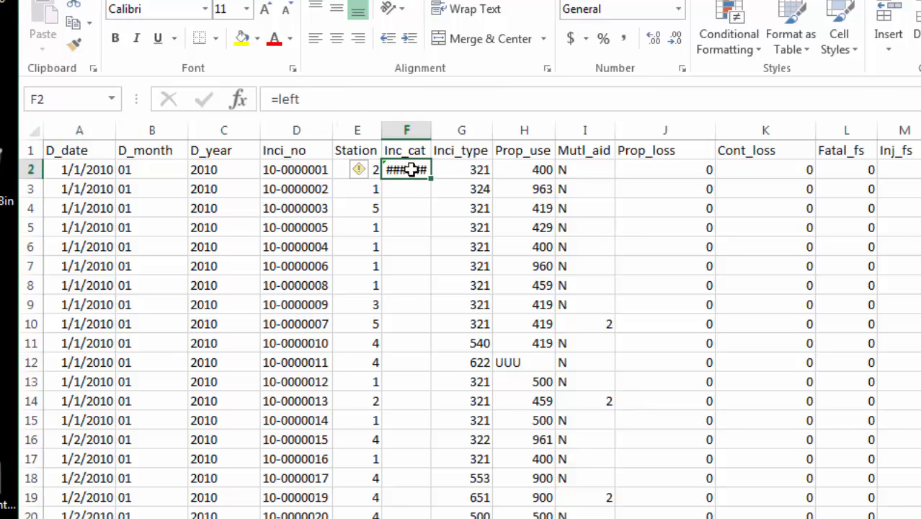
{"action": "left_click", "coordinate": [278, 99]}
{"action": "left_click_drag", "start_coordinate": [279, 98], "coordinate": [310, 98]}
{"action": "key", "text": "BackSpace"}
{"action": "key", "text": "BackSpace"}
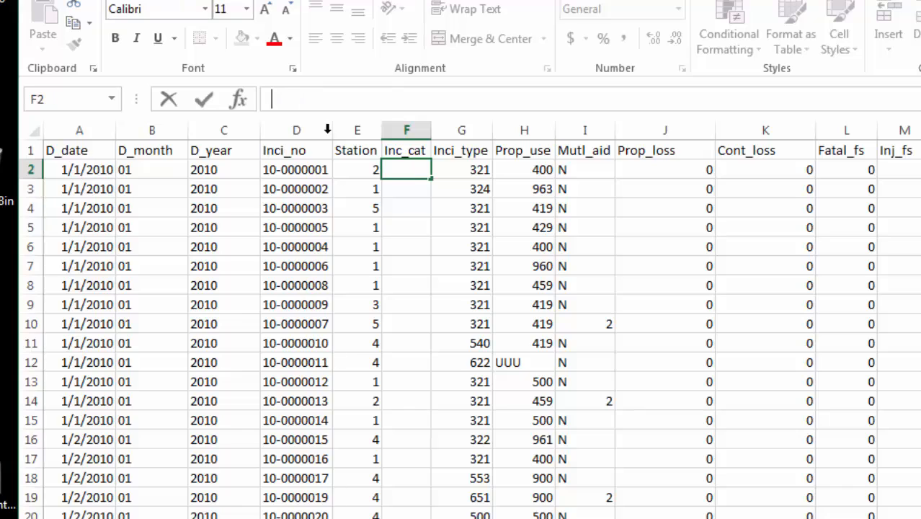
{"action": "type", "text": "=le"}
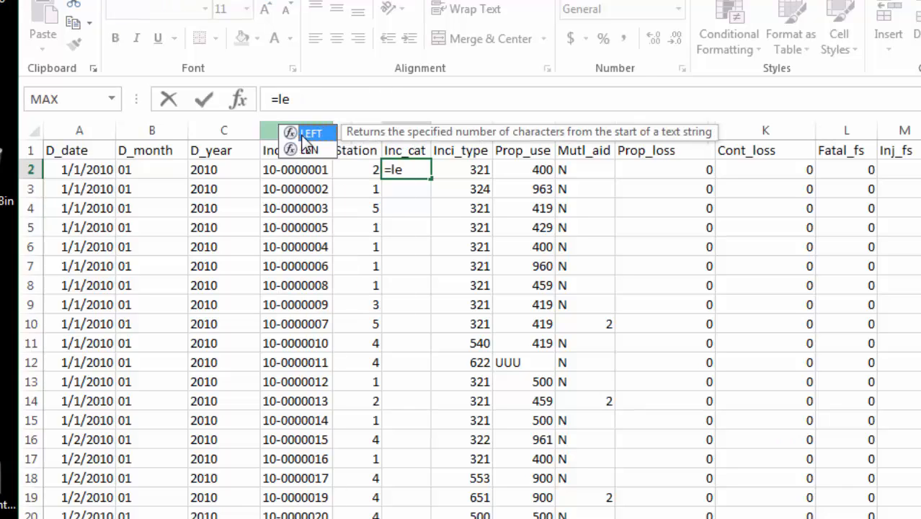
{"action": "double_click", "coordinate": [301, 136]}
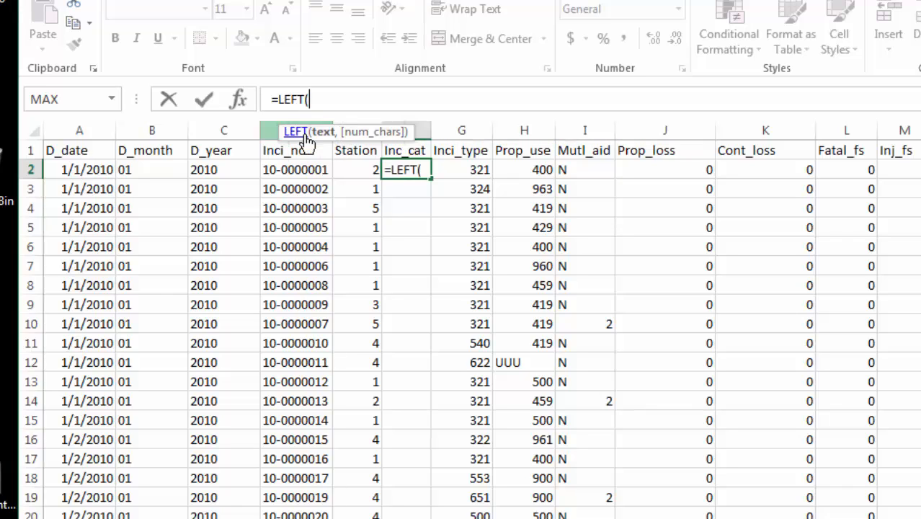
{"action": "key", "text": "Escape"}
{"action": "key", "text": "BackSpace"}
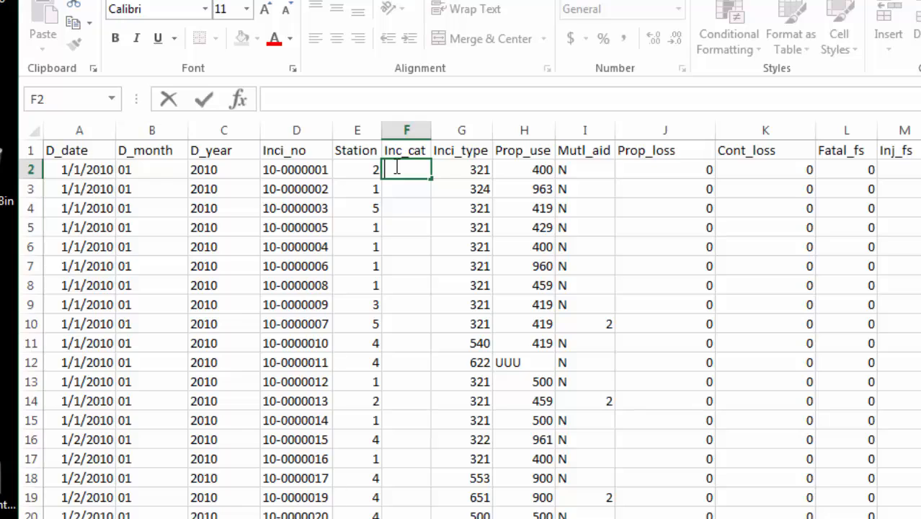
Step: Enter the formula =LEFT(G2,1) in cell F2 to extract the first digit of the incident type
{"action": "type", "text": "="}
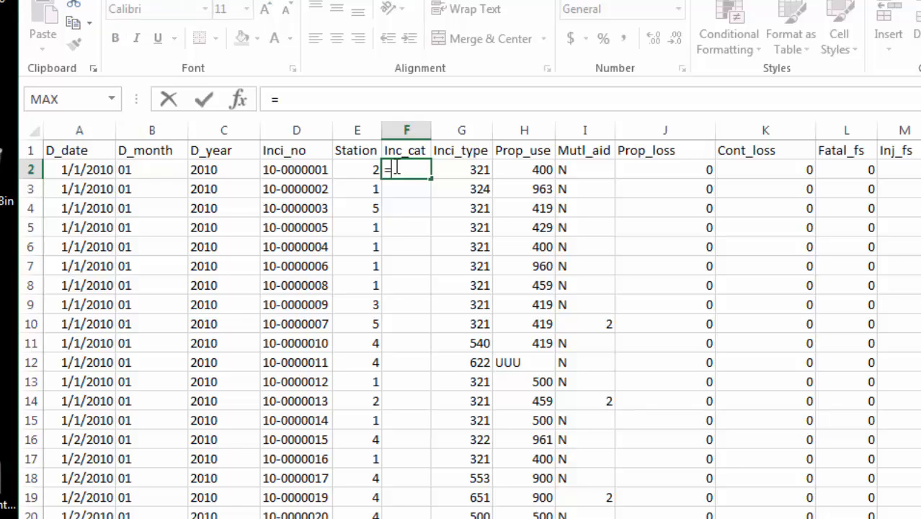
{"action": "left_click", "coordinate": [298, 96]}
{"action": "type", "text": "left"}
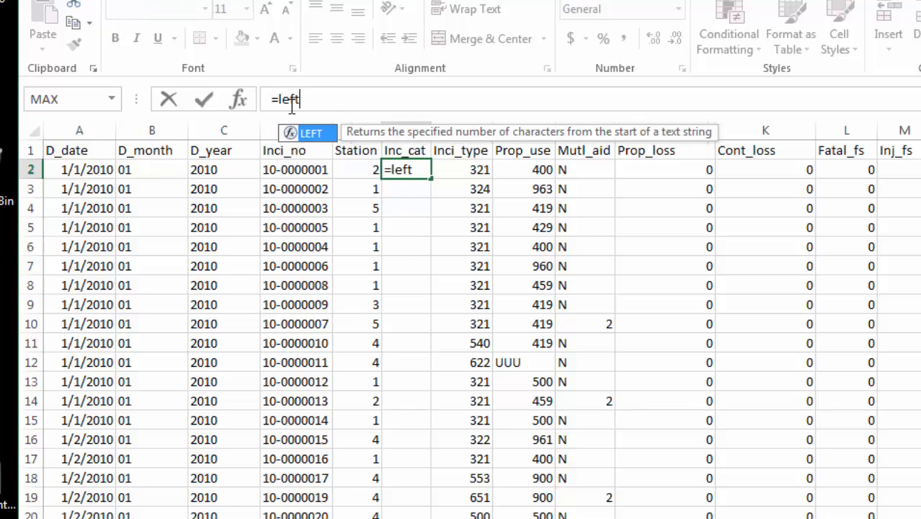
{"action": "double_click", "coordinate": [291, 134]}
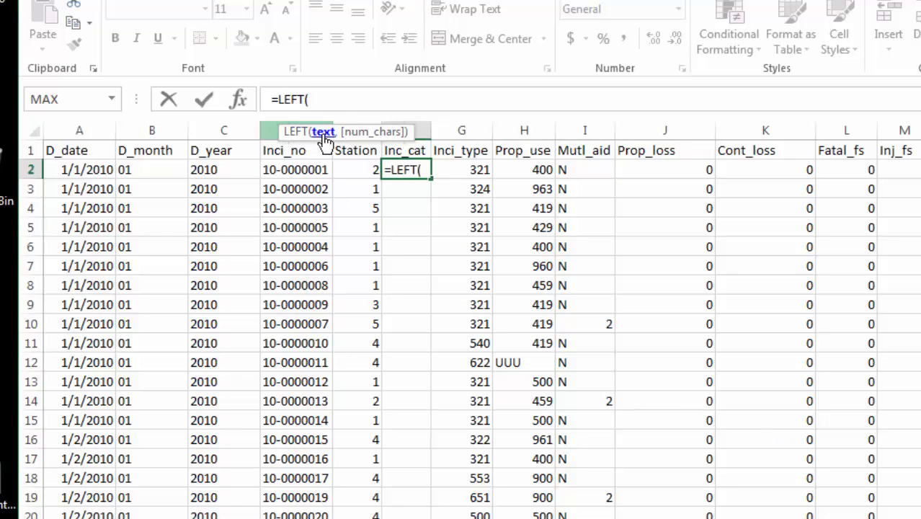
{"action": "left_click", "coordinate": [457, 172]}
{"action": "type", "text": ","}
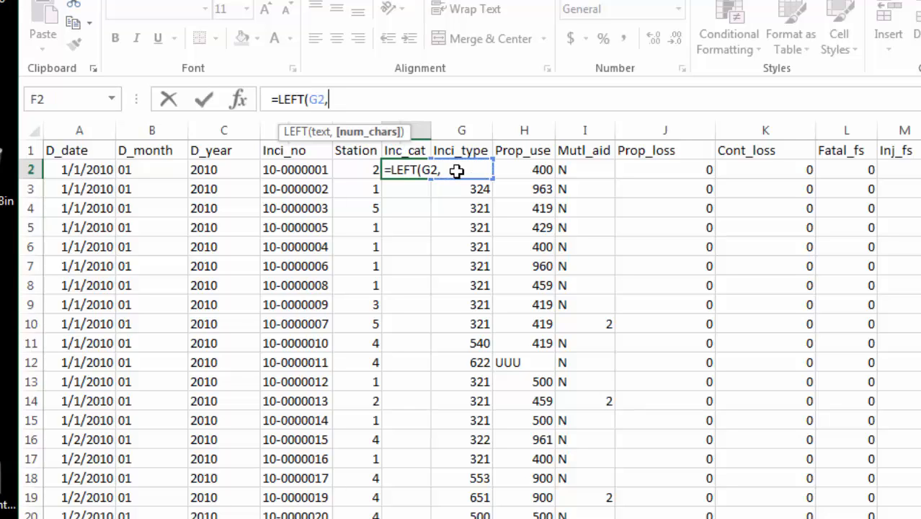
{"action": "type", "text": "1)"}
{"action": "key", "text": "Return"}
{"action": "left_click", "coordinate": [468, 171]}
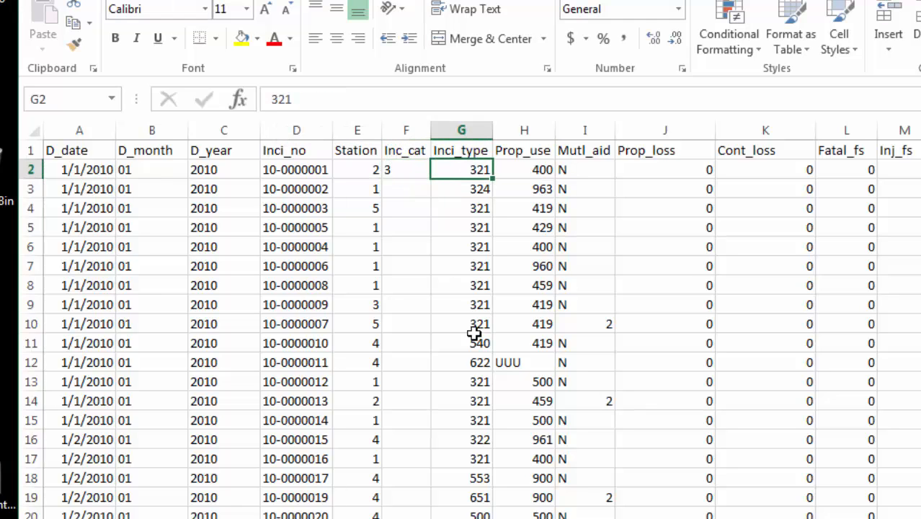
Step: Fill the Inc_cat formula from F2 down through all the data rows and check the results against the incident types
{"action": "left_click", "coordinate": [416, 174]}
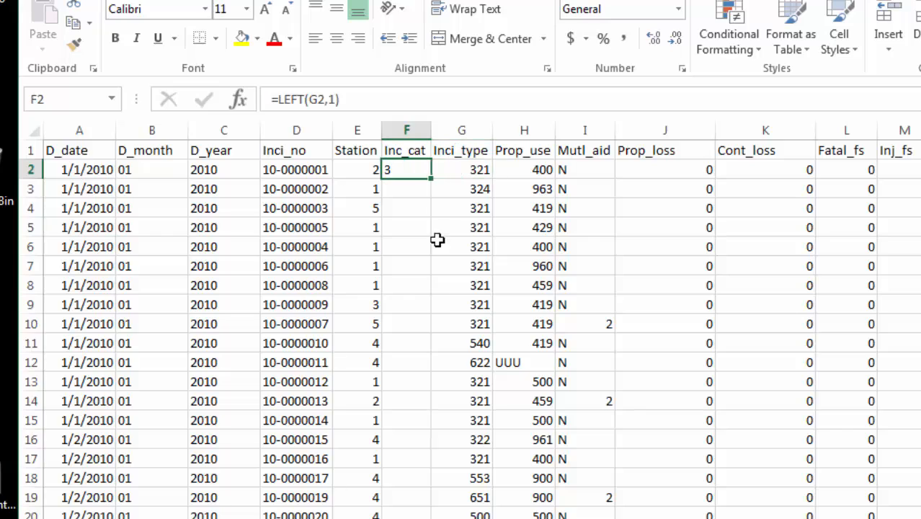
{"action": "double_click", "coordinate": [433, 179]}
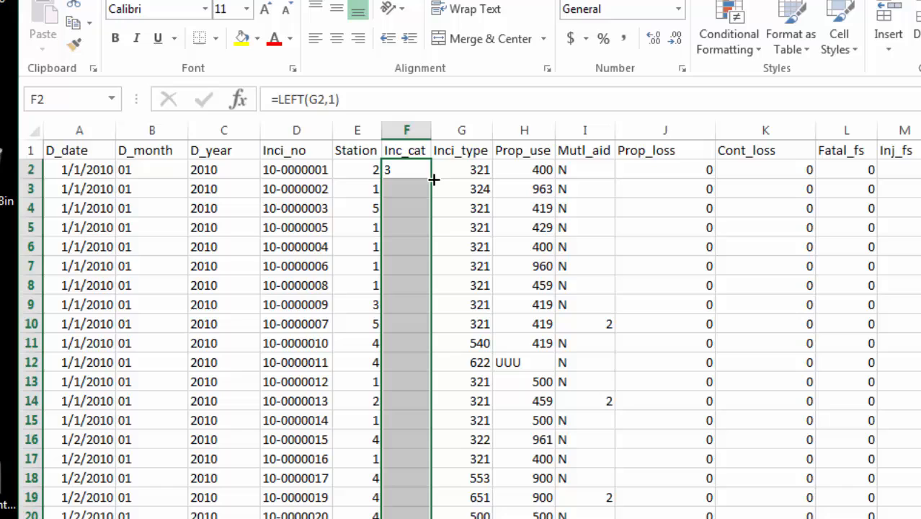
{"action": "left_click", "coordinate": [454, 365]}
{"action": "left_click", "coordinate": [409, 367]}
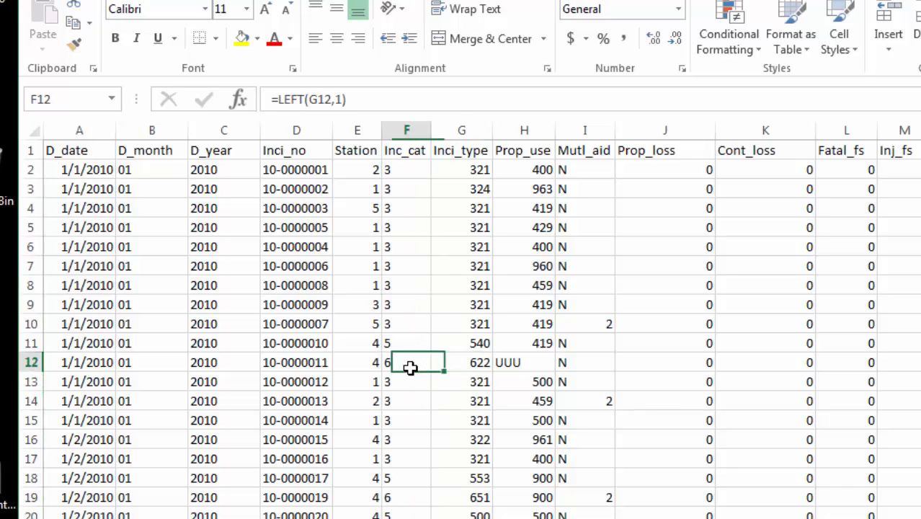
{"action": "scroll", "coordinate": [407, 447], "scroll_direction": "down", "scroll_amount": 3}
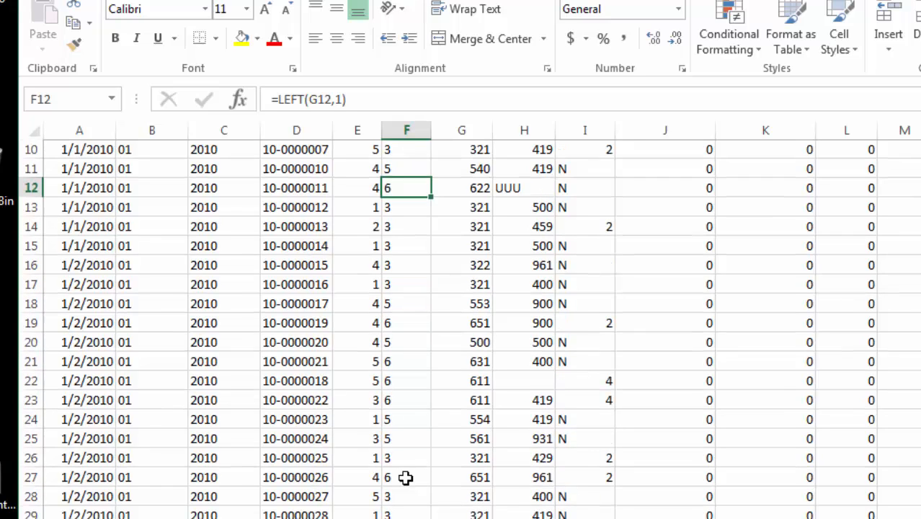
{"action": "scroll", "coordinate": [406, 477], "scroll_direction": "down", "scroll_amount": 1}
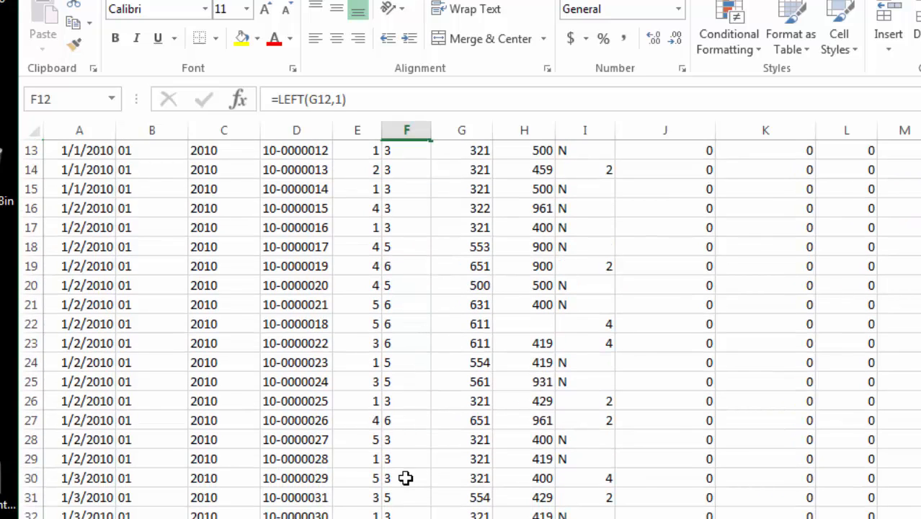
{"action": "scroll", "coordinate": [406, 478], "scroll_direction": "down", "scroll_amount": 8}
{"action": "scroll", "coordinate": [406, 477], "scroll_direction": "up", "scroll_amount": 12}
Step: Review the data columns from Inci_type through column P, and check the pivot table outline in TextPad
{"action": "left_click", "coordinate": [464, 150]}
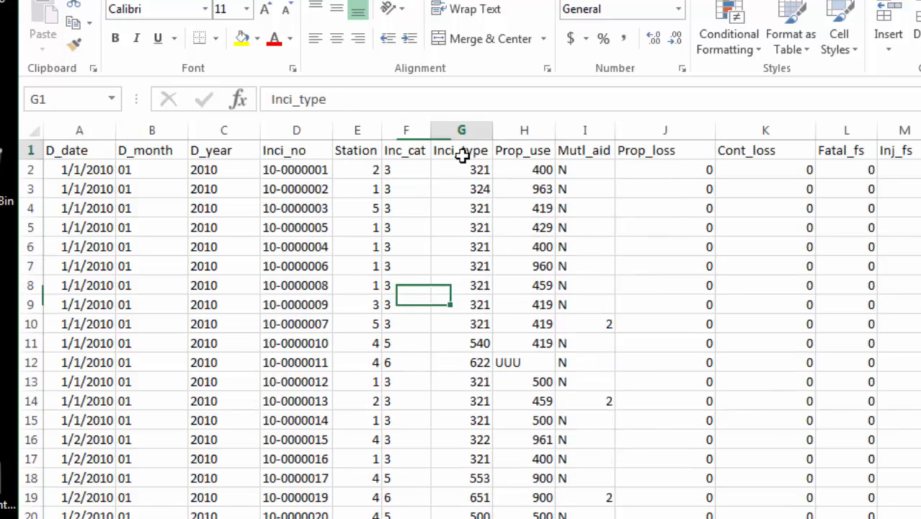
{"action": "left_click", "coordinate": [513, 151]}
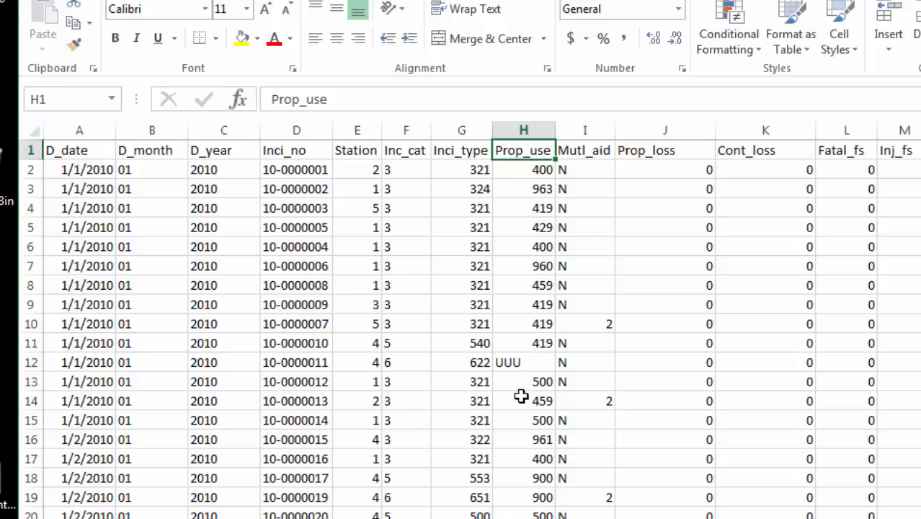
{"action": "left_click", "coordinate": [587, 131]}
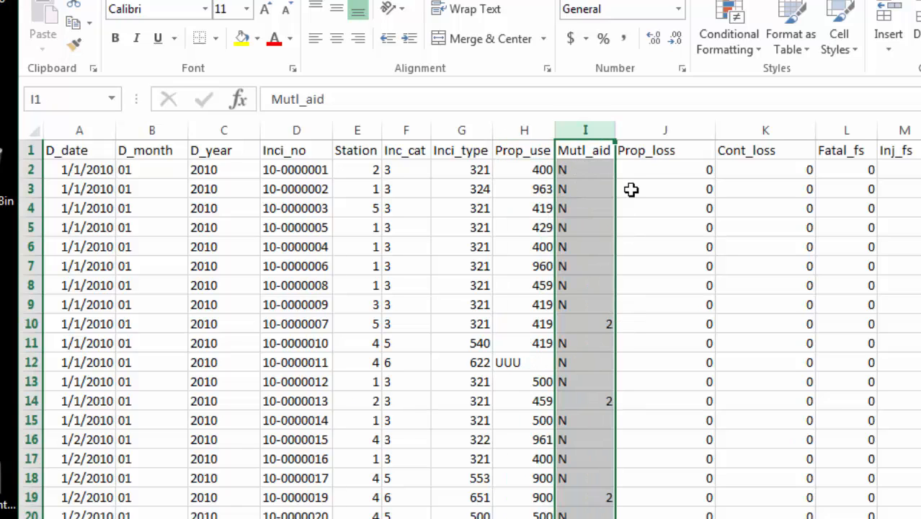
{"action": "left_click", "coordinate": [674, 179]}
{"action": "left_click", "coordinate": [751, 178]}
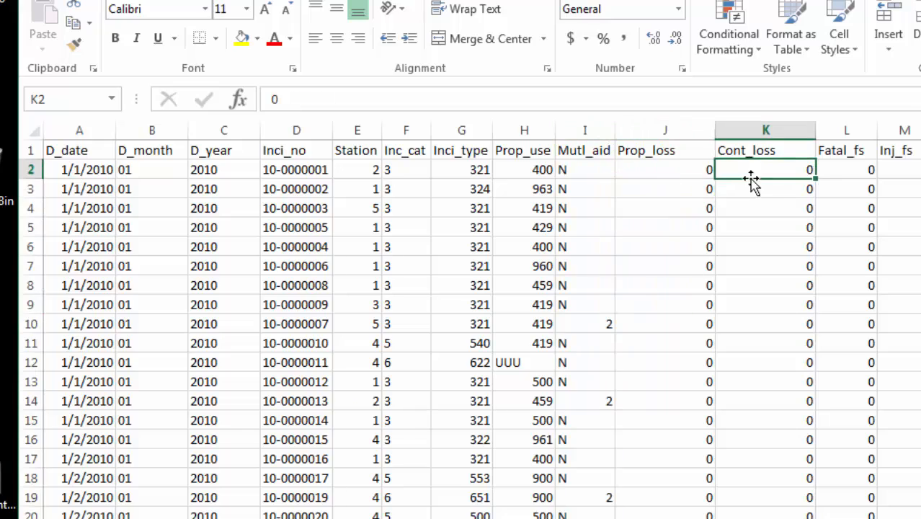
{"action": "left_click", "coordinate": [832, 173]}
{"action": "left_click", "coordinate": [646, 174]}
{"action": "left_click", "coordinate": [748, 173]}
{"action": "left_click", "coordinate": [843, 168]}
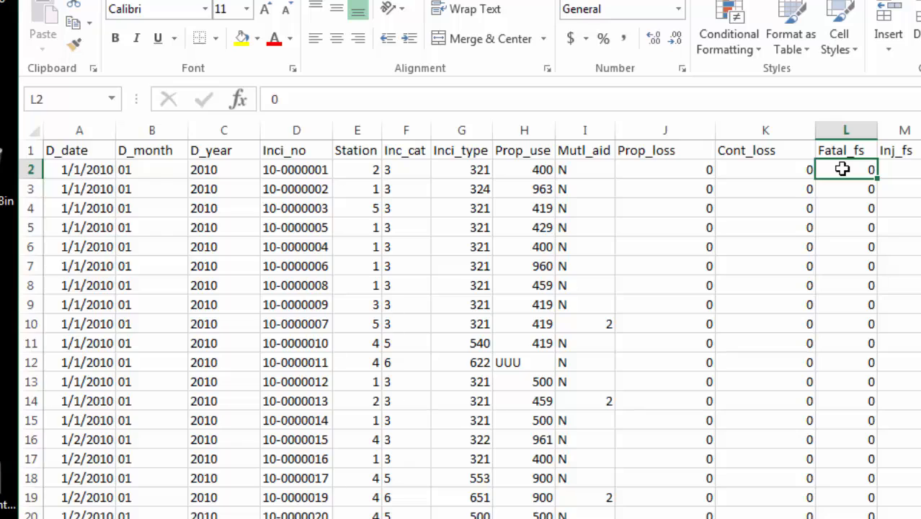
{"action": "left_click", "coordinate": [910, 168]}
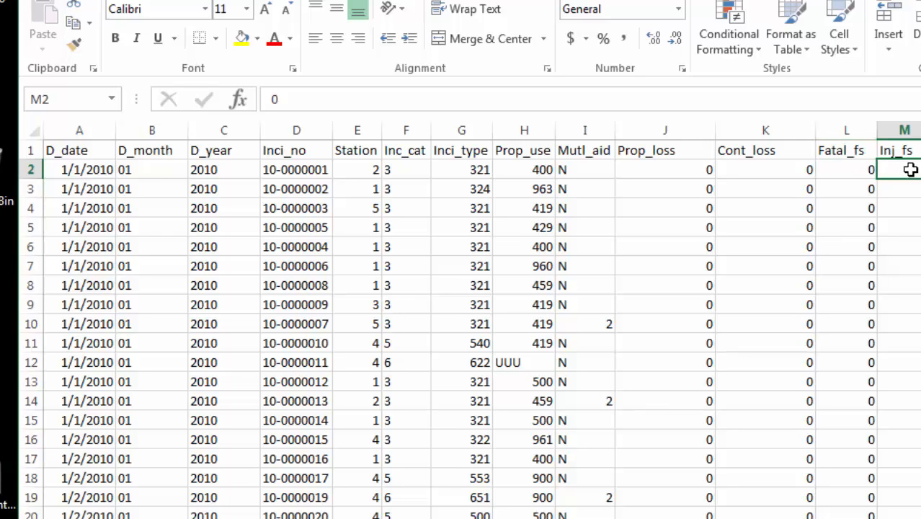
{"action": "key", "text": "Right"}
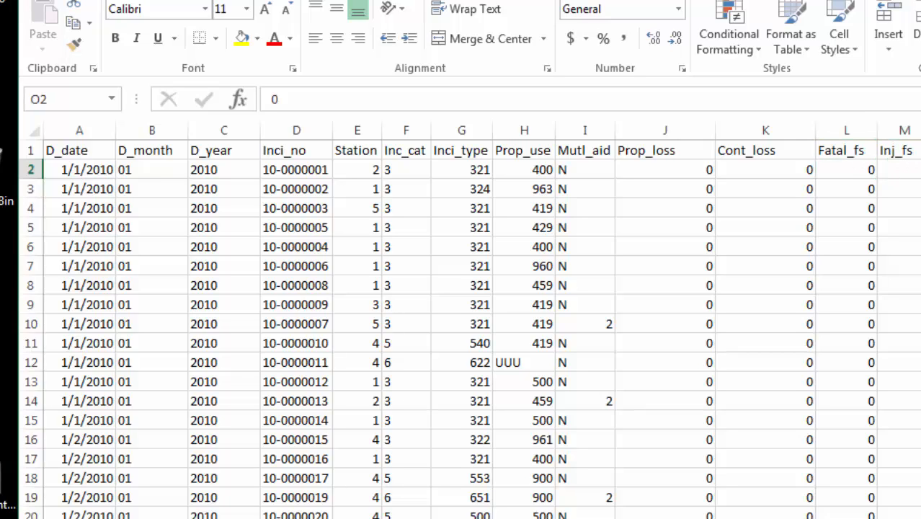
{"action": "key", "text": "Right"}
{"action": "key", "text": "alt+Tab"}
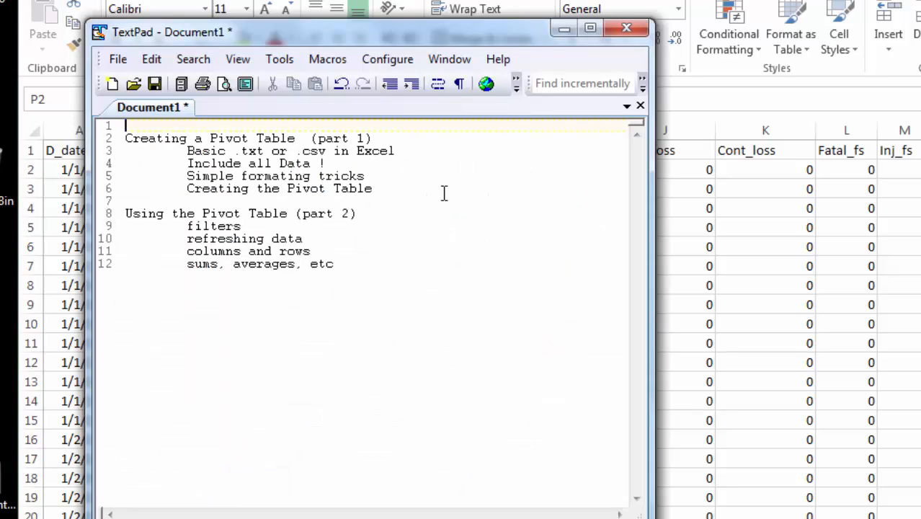
{"action": "left_click", "coordinate": [566, 30]}
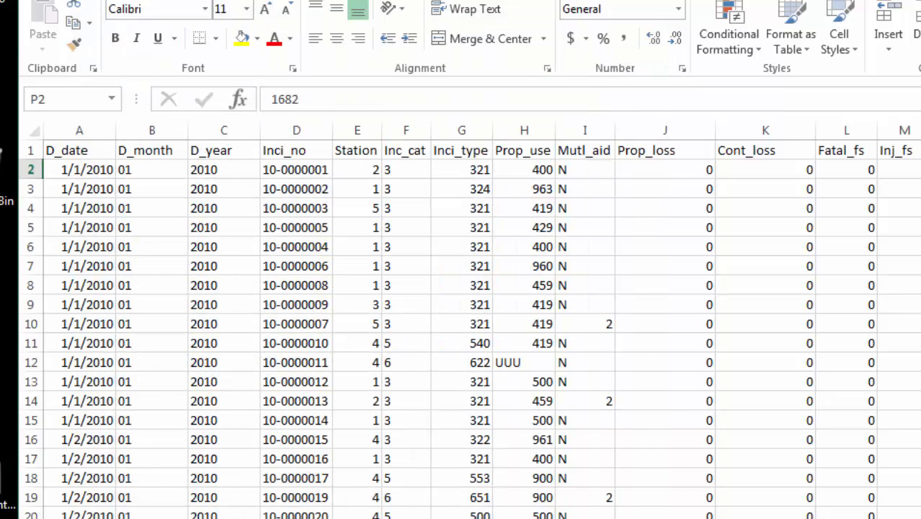
Step: Create a PivotTable on a new worksheet from all the incident data, using the range 'inc data'!$A:$P
{"action": "left_click", "coordinate": [33, 131]}
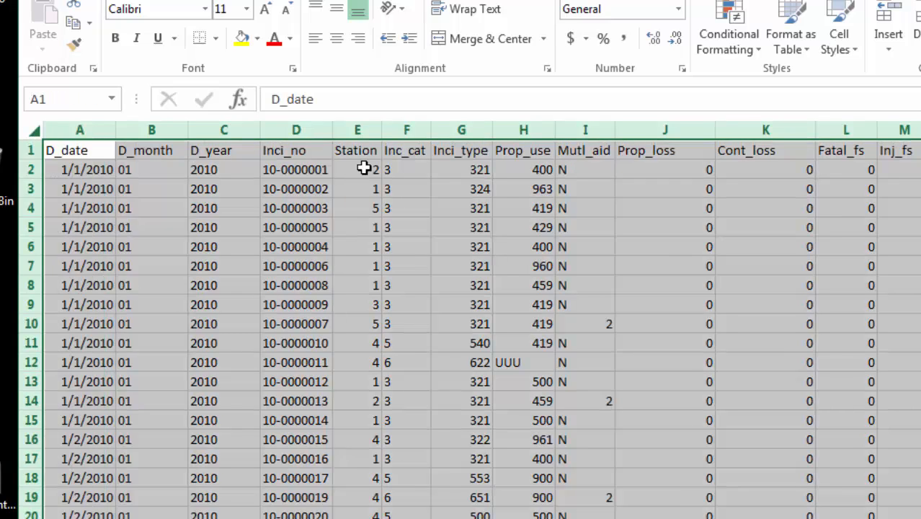
{"action": "left_click", "coordinate": [137, 0]}
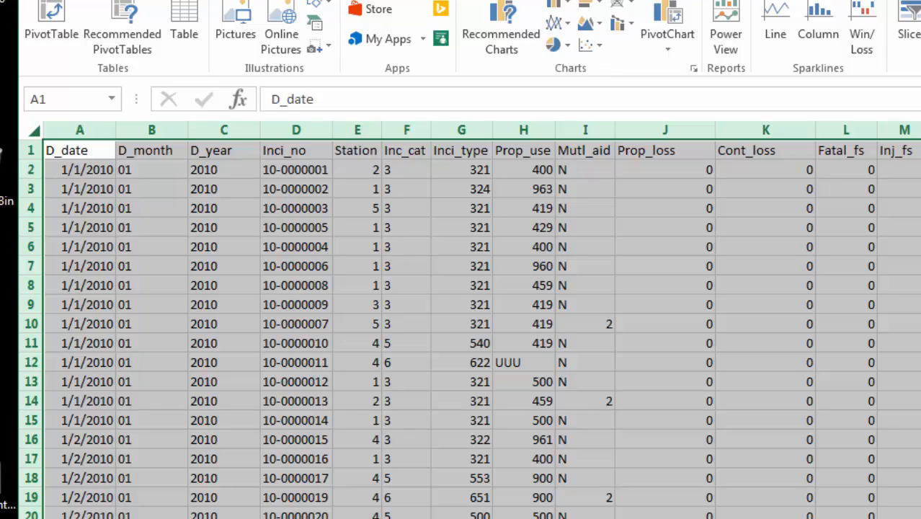
{"action": "left_click", "coordinate": [58, 16]}
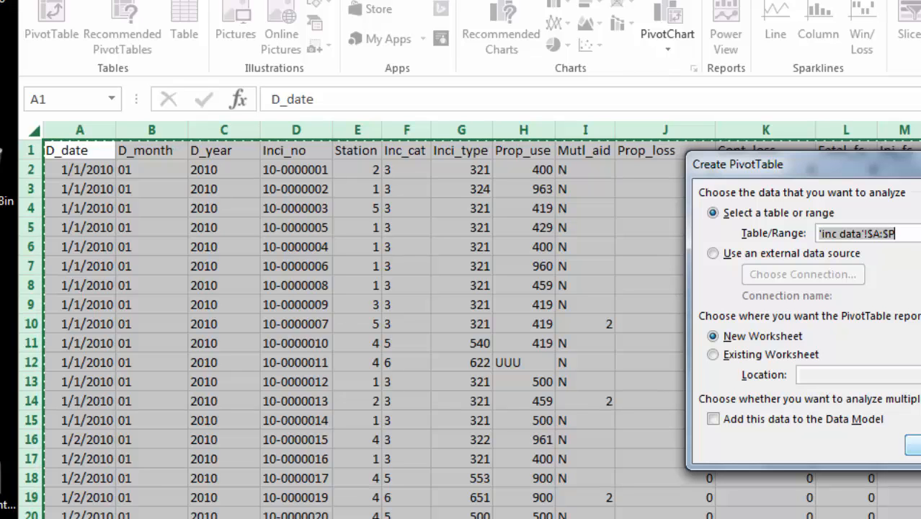
{"action": "key", "text": "Return"}
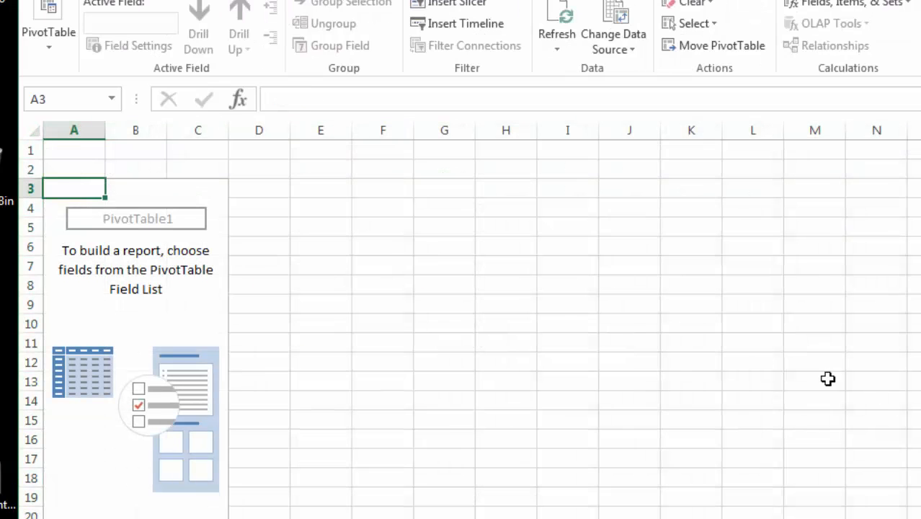